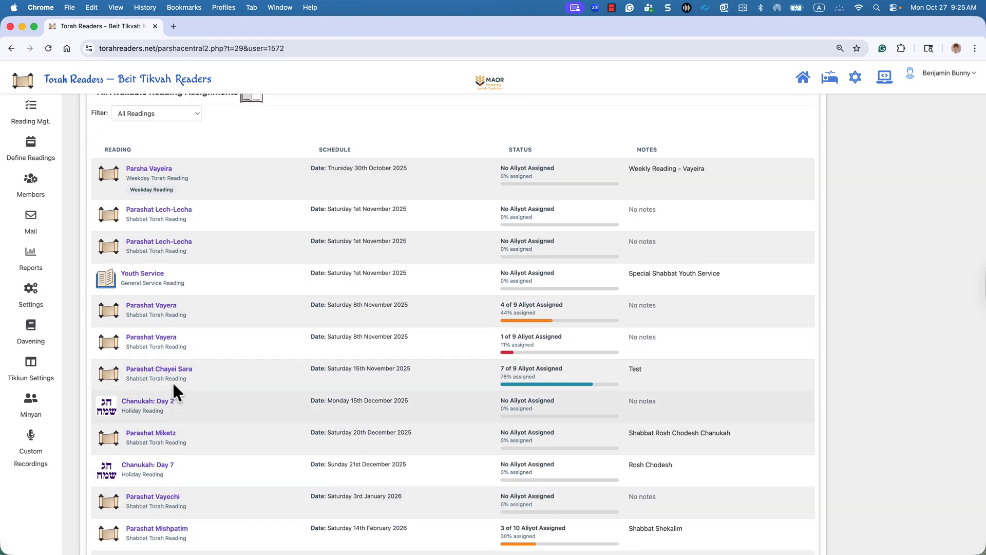
Open the Parashat Toldot reading of Saturday 22nd November 2025 from the reading management list
{"action": "scroll", "coordinate": [165, 273], "scroll_direction": "up", "scroll_amount": 3}
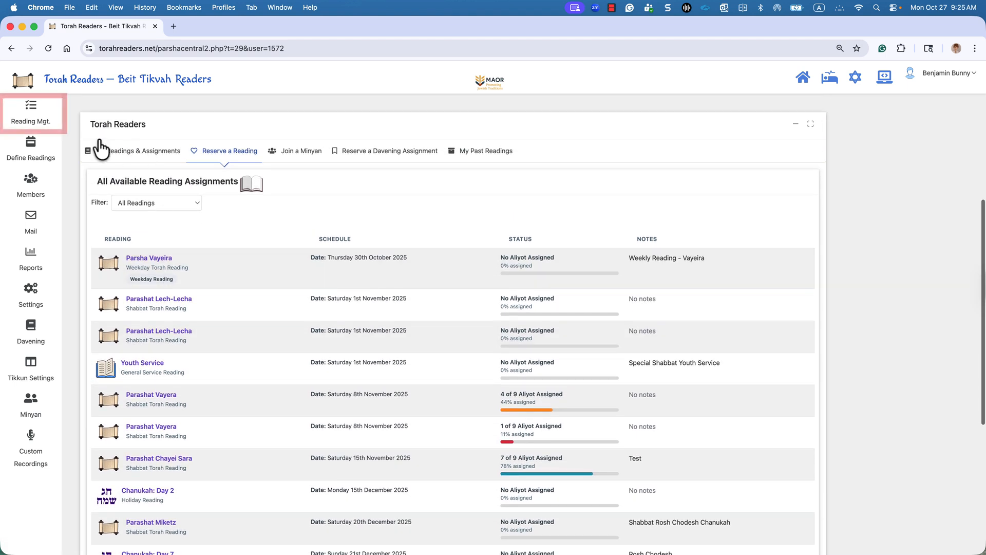
{"action": "left_click", "coordinate": [30, 119]}
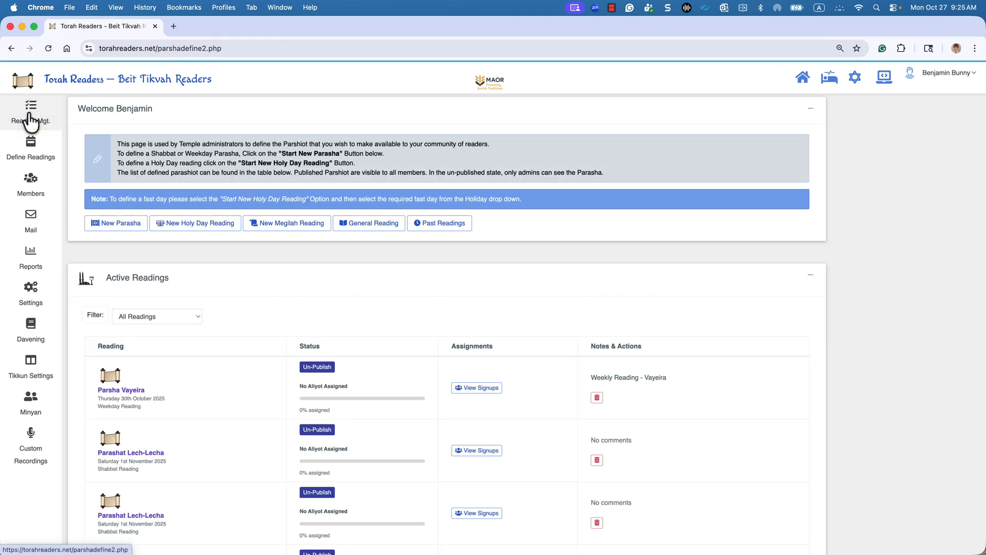
{"action": "scroll", "coordinate": [159, 233], "scroll_direction": "down", "scroll_amount": 3}
{"action": "scroll", "coordinate": [163, 235], "scroll_direction": "down", "scroll_amount": 5}
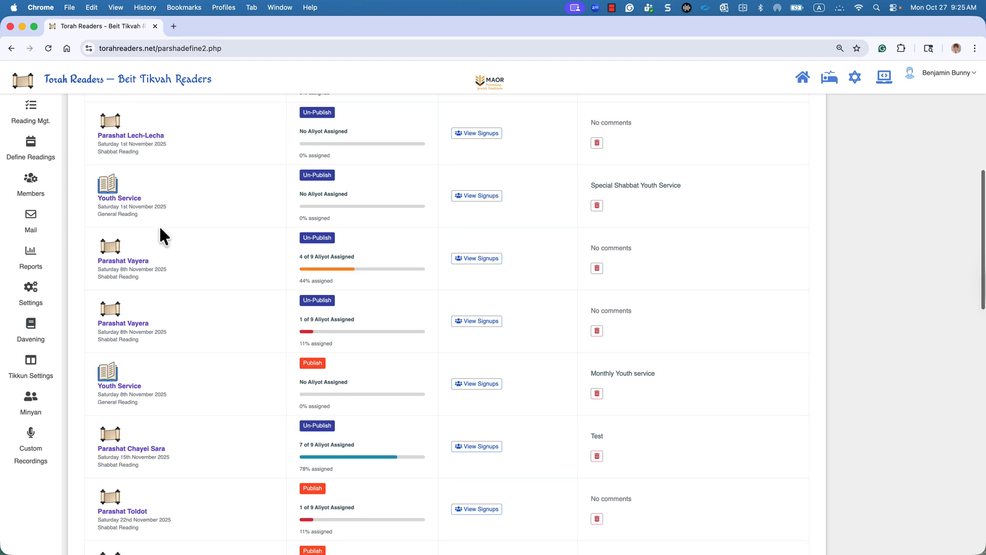
{"action": "scroll", "coordinate": [154, 227], "scroll_direction": "down", "scroll_amount": 3}
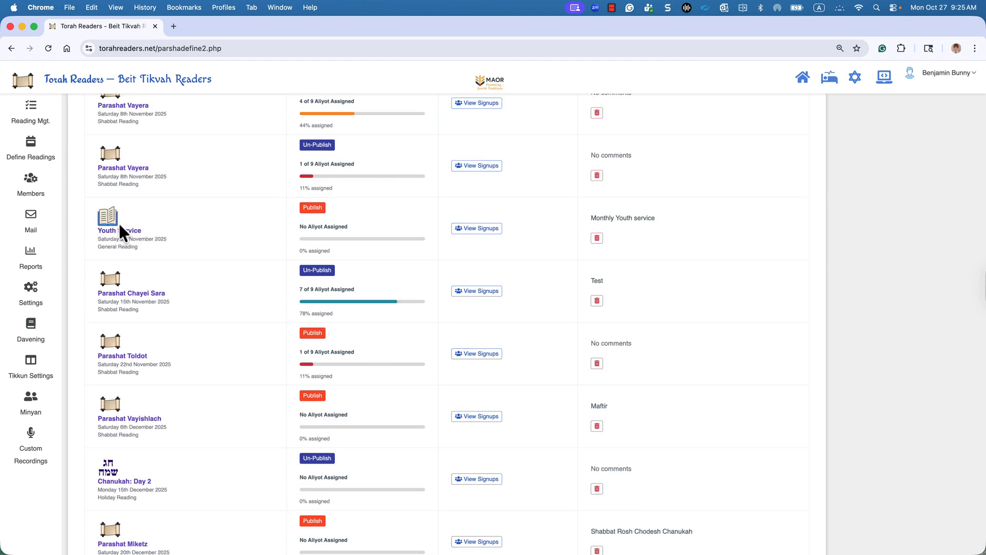
{"action": "left_click", "coordinate": [110, 355]}
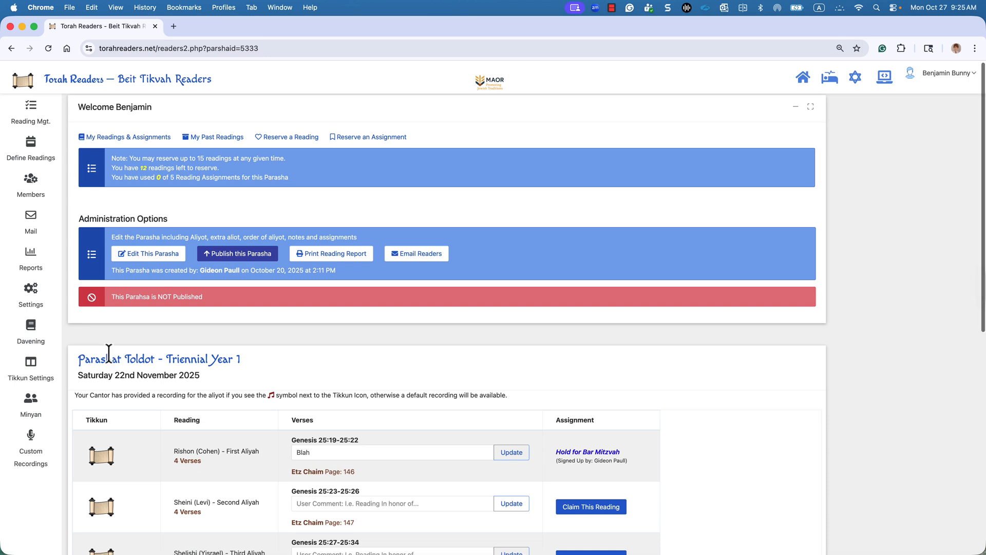
Review the aliyot of Parashat Toldot and open the parasha for editing
{"action": "scroll", "coordinate": [108, 349], "scroll_direction": "down", "scroll_amount": 5}
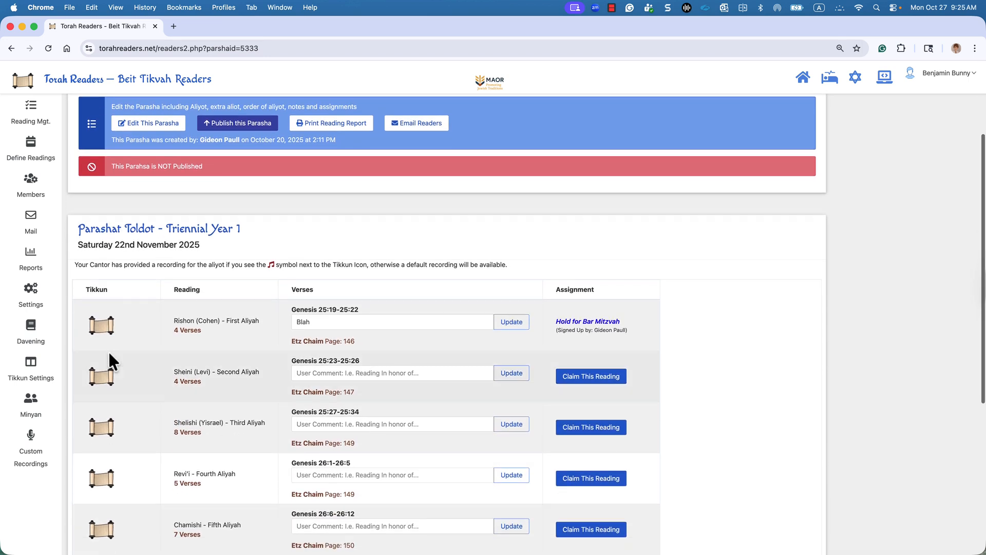
{"action": "scroll", "coordinate": [108, 350], "scroll_direction": "down", "scroll_amount": 3}
{"action": "scroll", "coordinate": [113, 362], "scroll_direction": "down", "scroll_amount": 7}
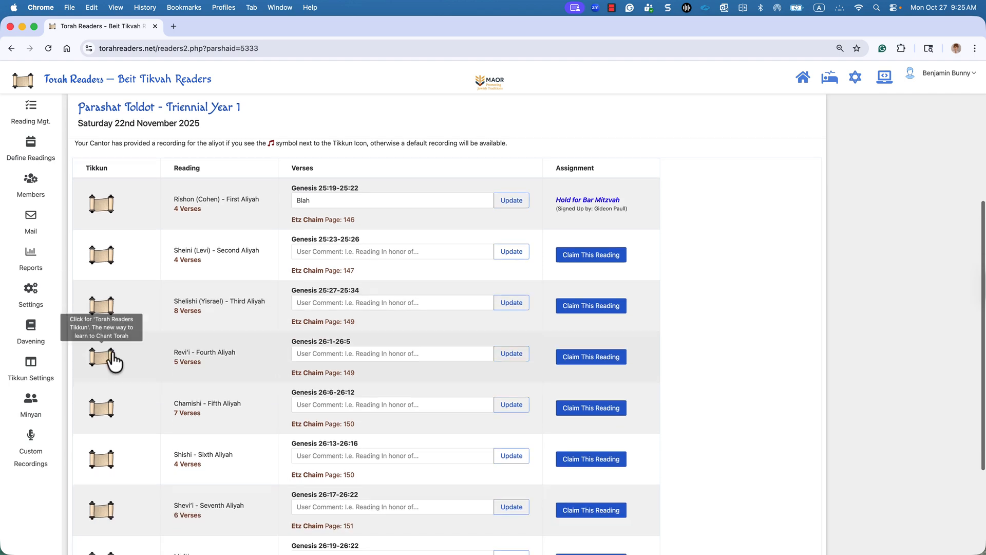
{"action": "scroll", "coordinate": [114, 349], "scroll_direction": "up", "scroll_amount": 5}
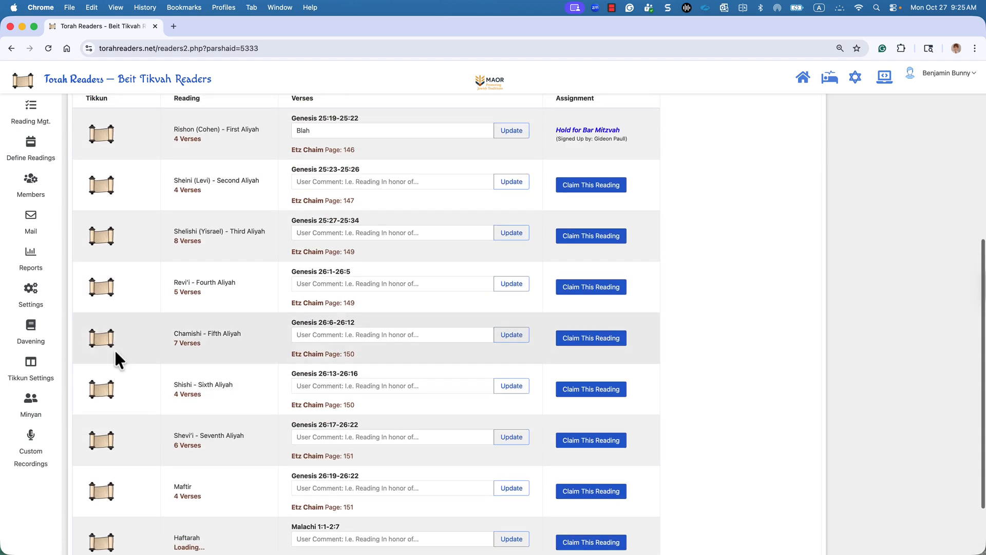
{"action": "scroll", "coordinate": [134, 332], "scroll_direction": "down", "scroll_amount": 4}
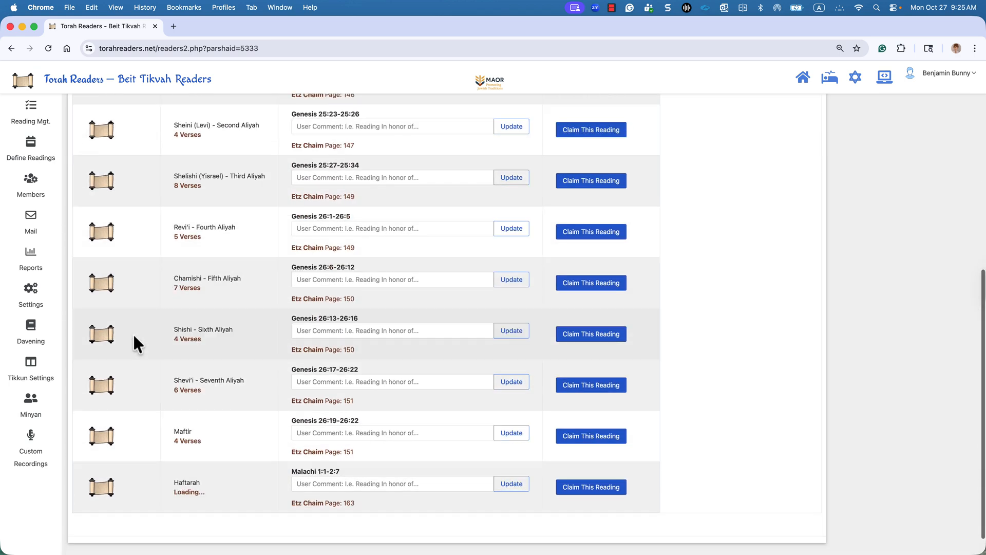
{"action": "scroll", "coordinate": [132, 332], "scroll_direction": "up", "scroll_amount": 10}
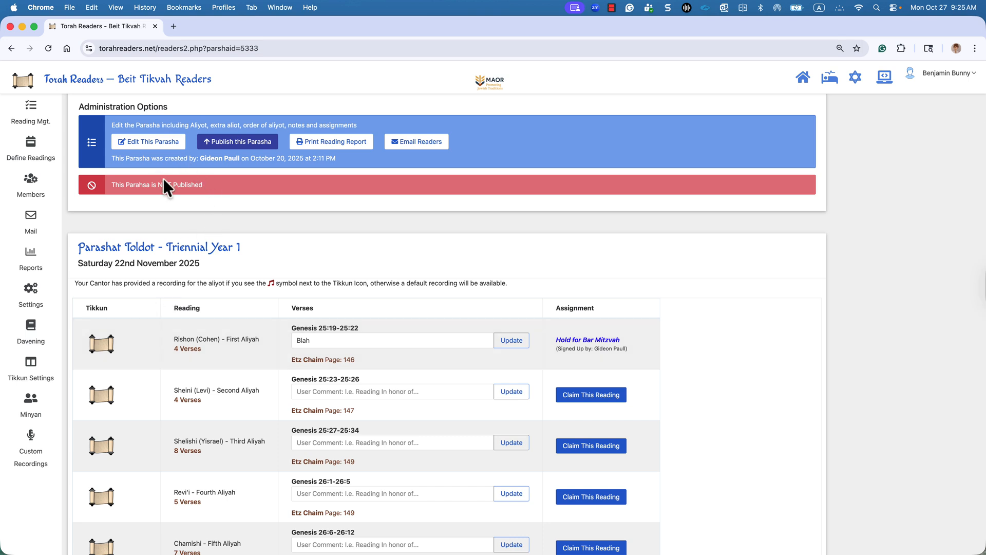
{"action": "left_click", "coordinate": [150, 140]}
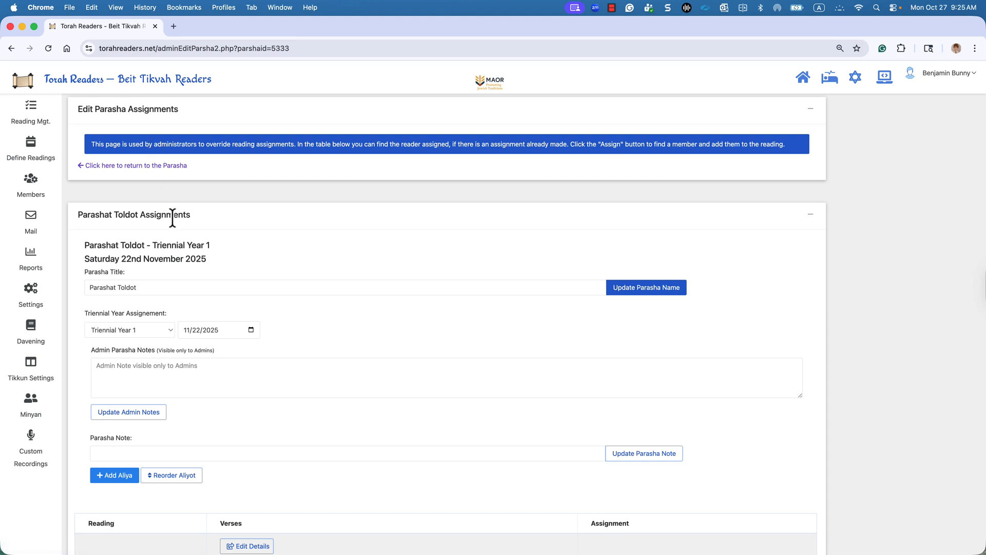
Assign a member as reader of the Shani (Levi) aliya, Genesis 25:23-25:26
{"action": "scroll", "coordinate": [172, 218], "scroll_direction": "down", "scroll_amount": 1}
{"action": "scroll", "coordinate": [172, 218], "scroll_direction": "down", "scroll_amount": 5}
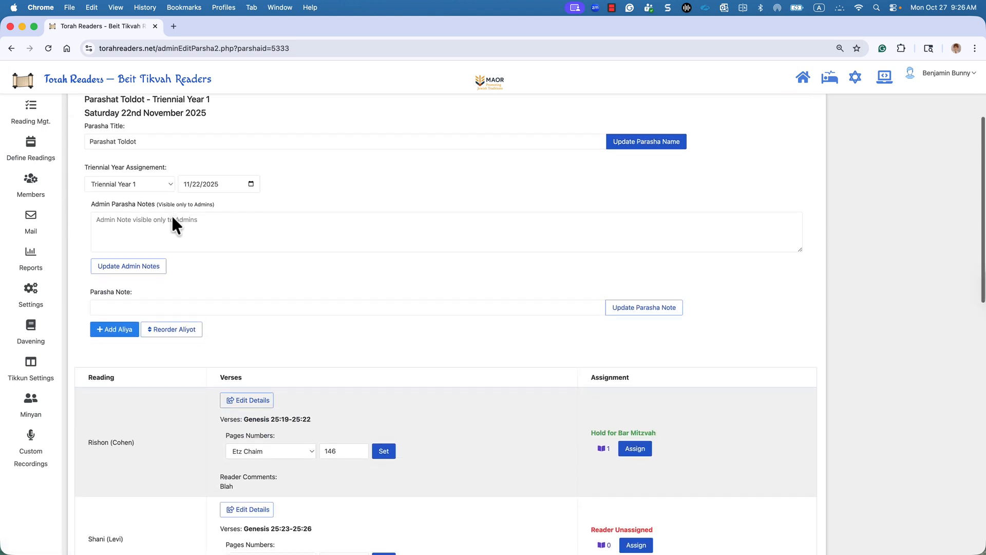
{"action": "scroll", "coordinate": [172, 225], "scroll_direction": "down", "scroll_amount": 3}
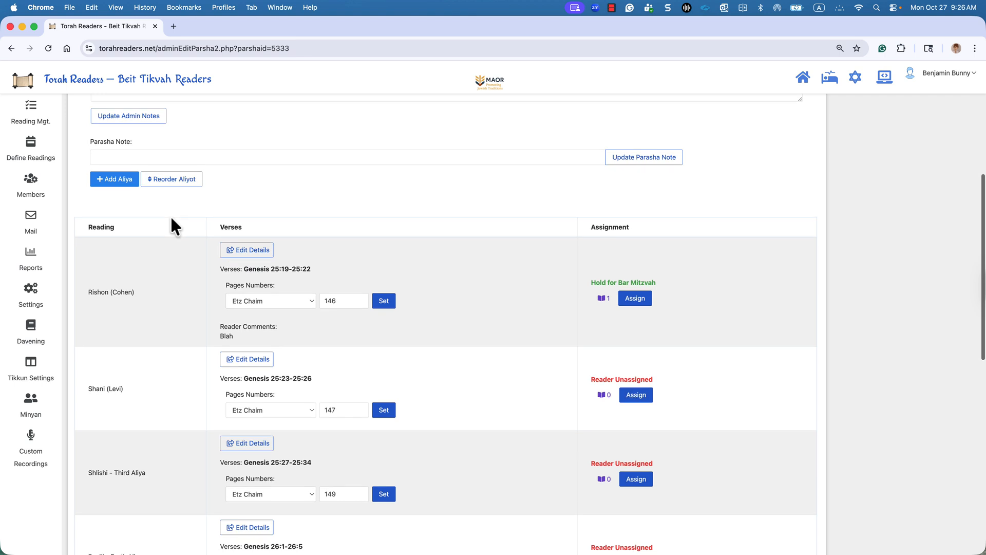
{"action": "scroll", "coordinate": [171, 218], "scroll_direction": "down", "scroll_amount": 2}
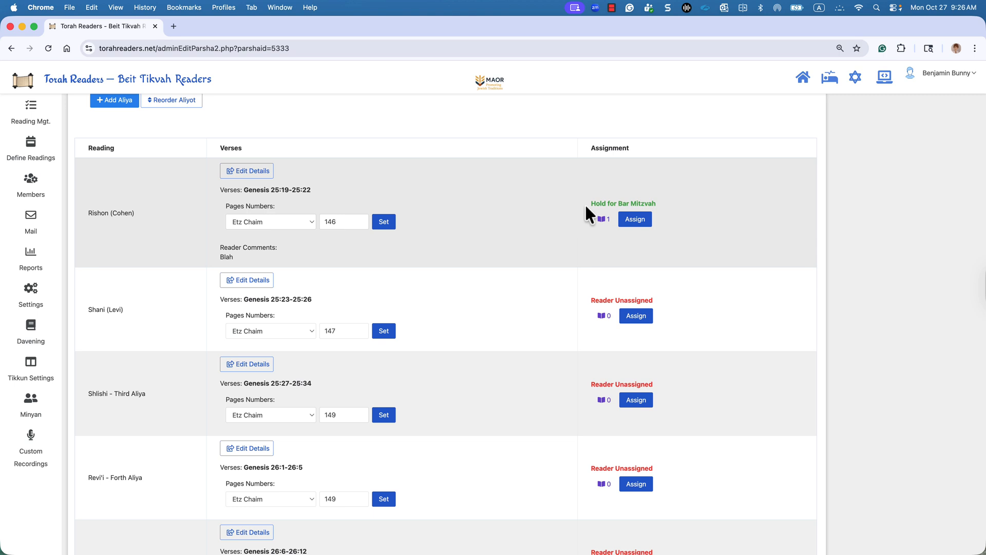
{"action": "left_click", "coordinate": [637, 316]}
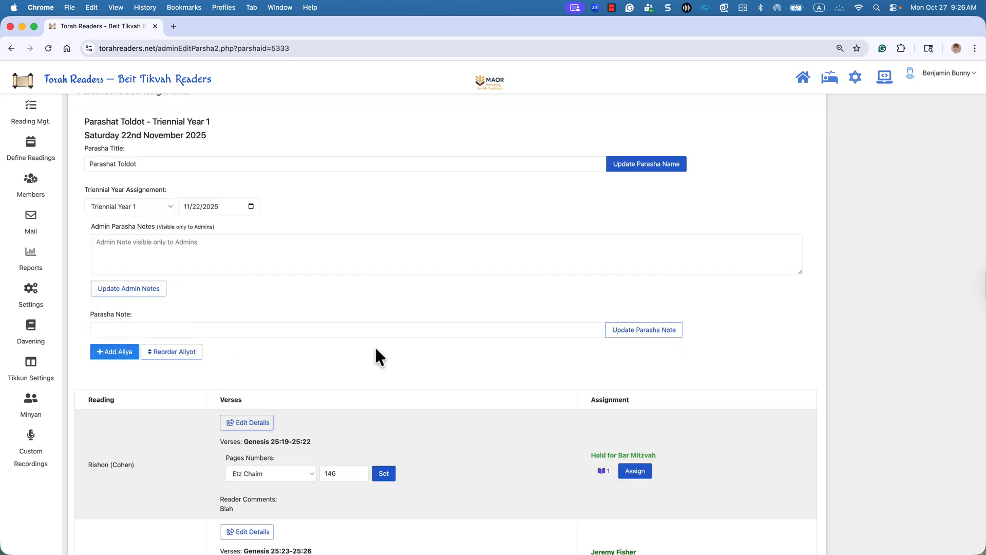
View the book choices for the page number of the Shlishi - Third Aliya, keeping Etz Chaim
{"action": "scroll", "coordinate": [390, 360], "scroll_direction": "down", "scroll_amount": 5}
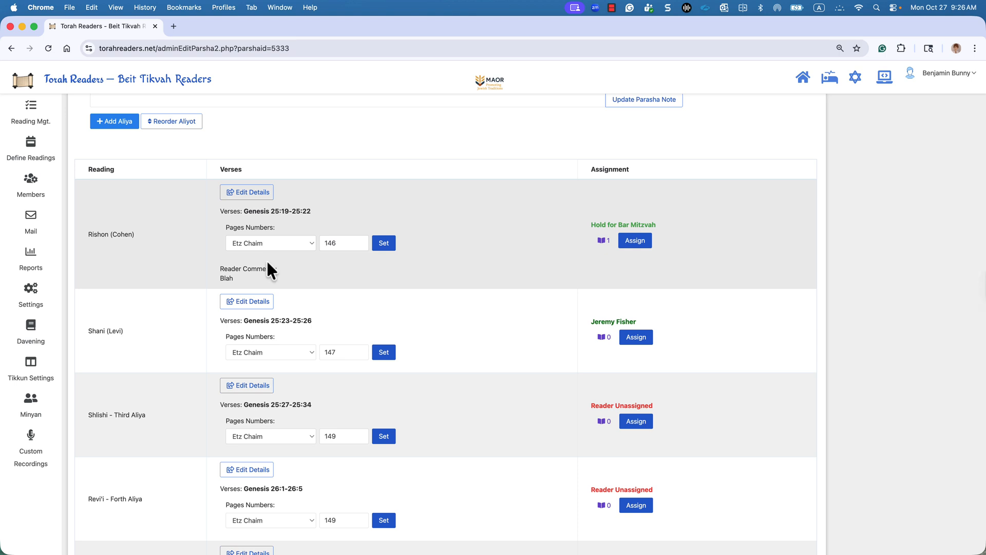
{"action": "scroll", "coordinate": [266, 260], "scroll_direction": "down", "scroll_amount": 3}
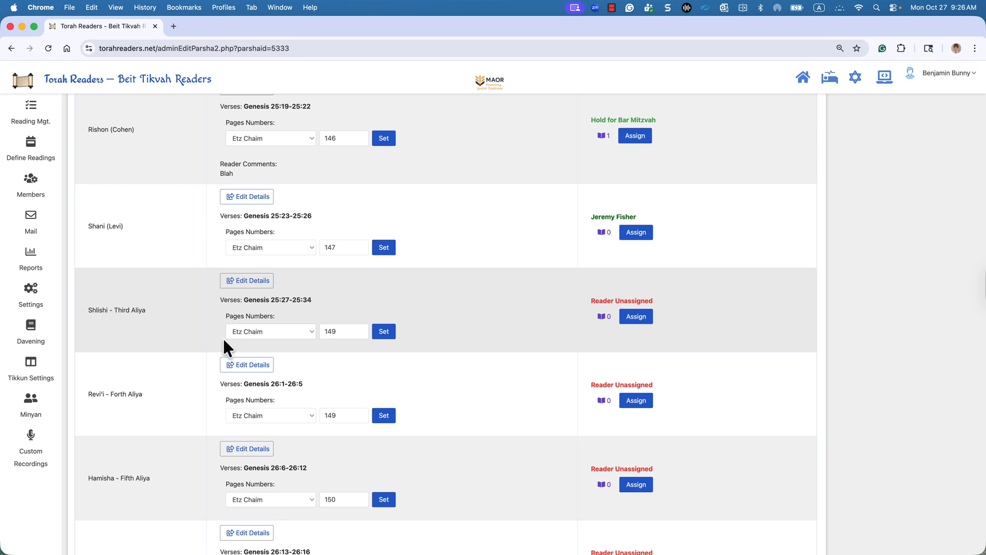
{"action": "left_click", "coordinate": [291, 326]}
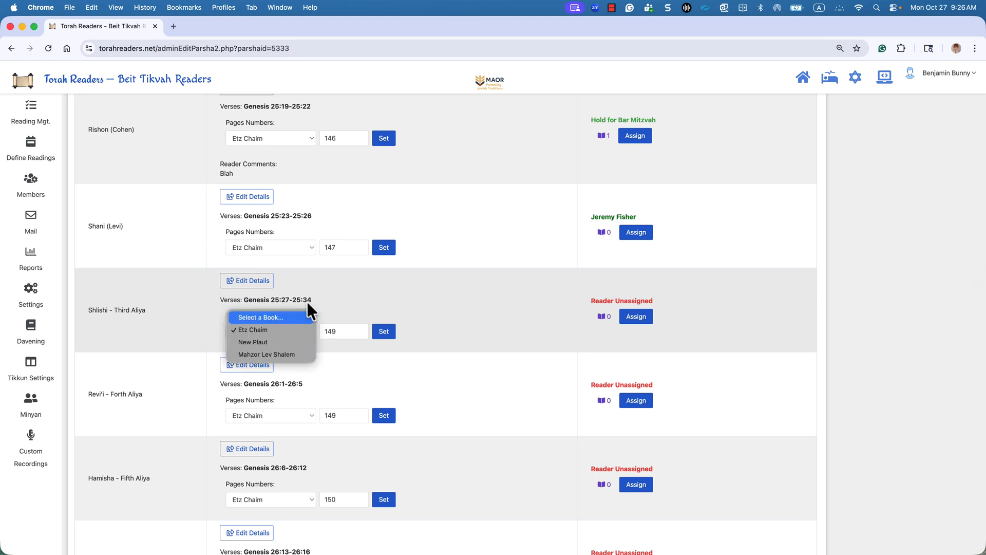
{"action": "left_click", "coordinate": [343, 291]}
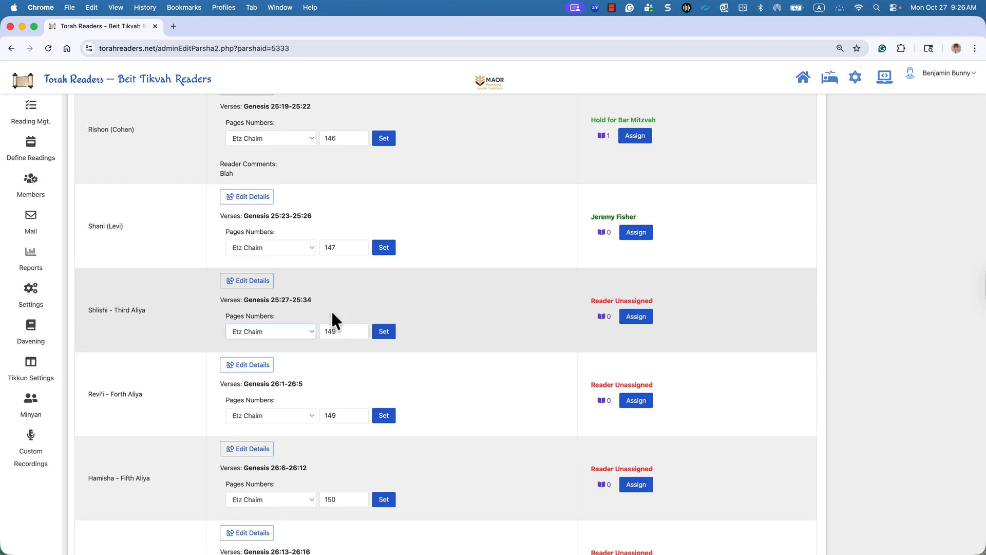
Add the note "some note" to the details of the Shlishi - Third Aliya and save them
{"action": "scroll", "coordinate": [330, 310], "scroll_direction": "up", "scroll_amount": 1}
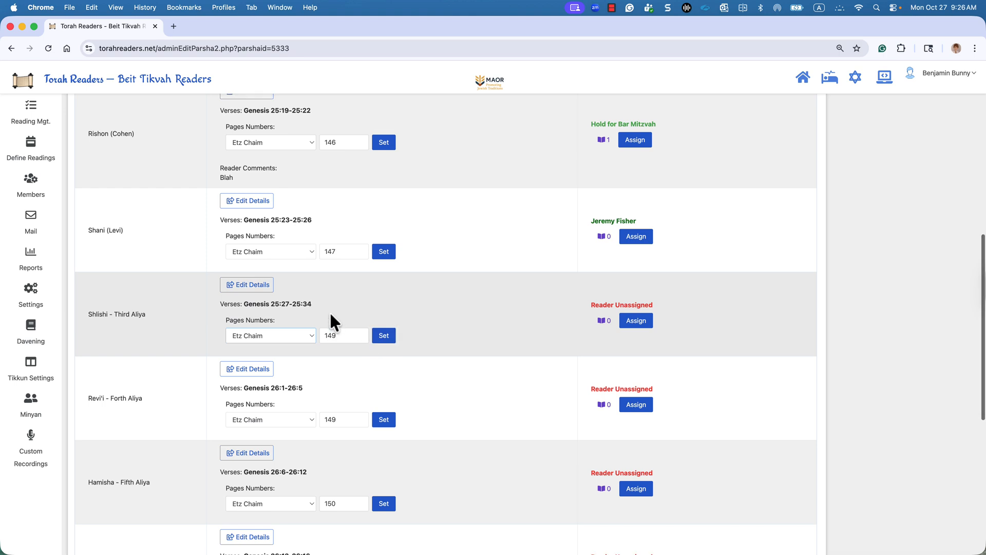
{"action": "left_click", "coordinate": [252, 286]}
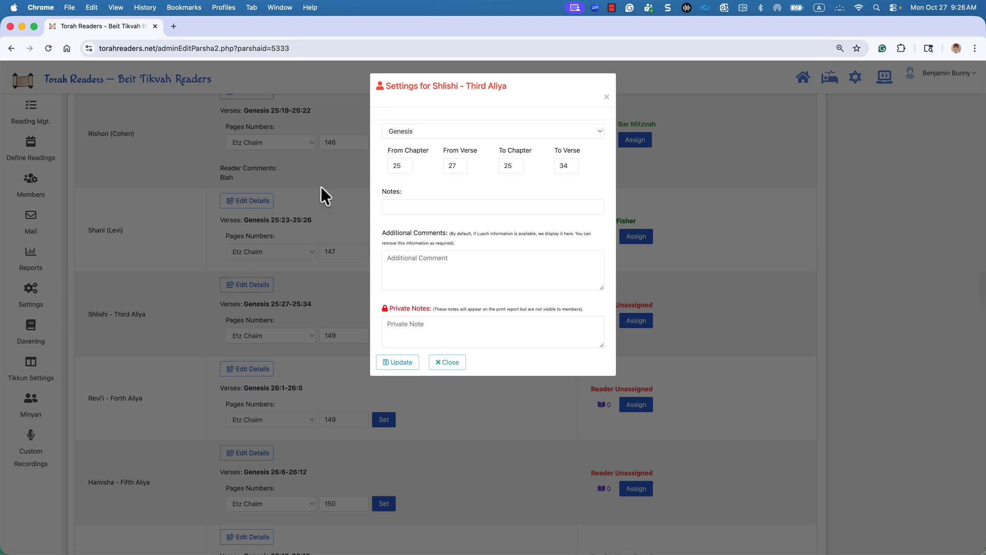
{"action": "left_click", "coordinate": [401, 205]}
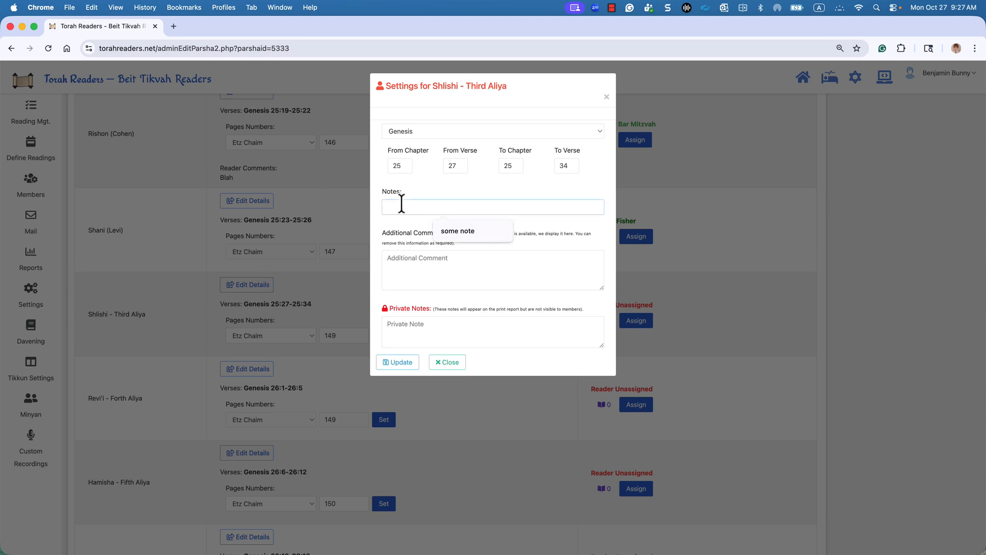
{"action": "left_click", "coordinate": [455, 225]}
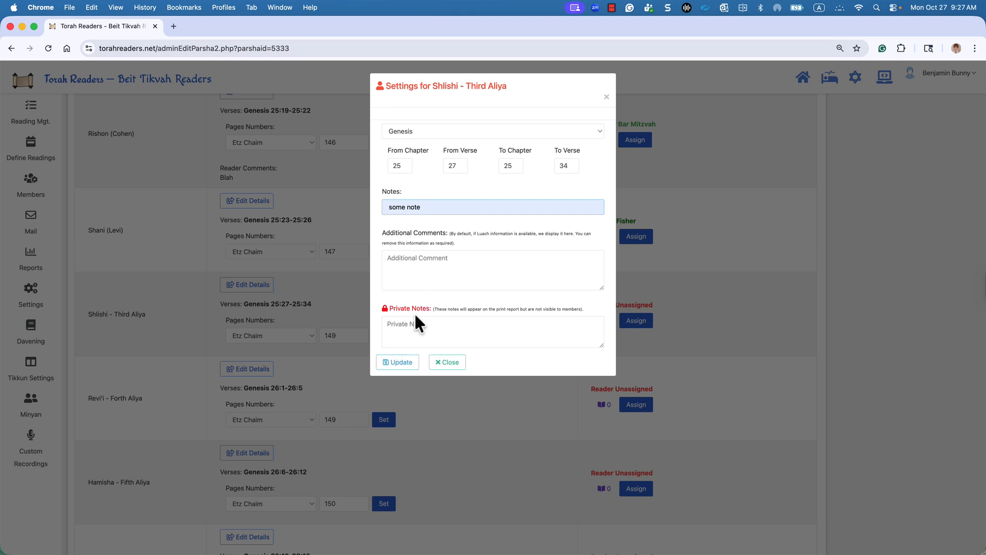
{"action": "left_click", "coordinate": [396, 366]}
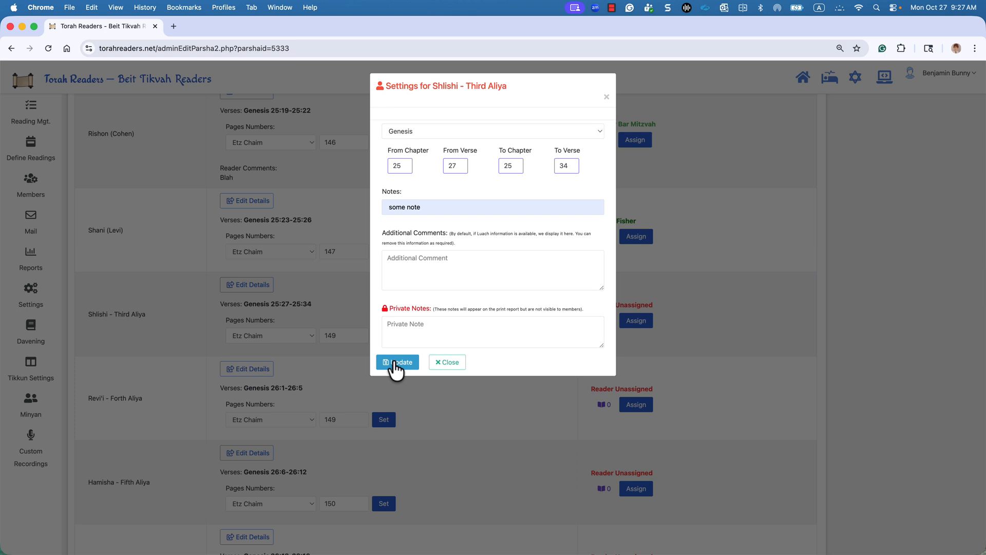
{"action": "left_click", "coordinate": [456, 390]}
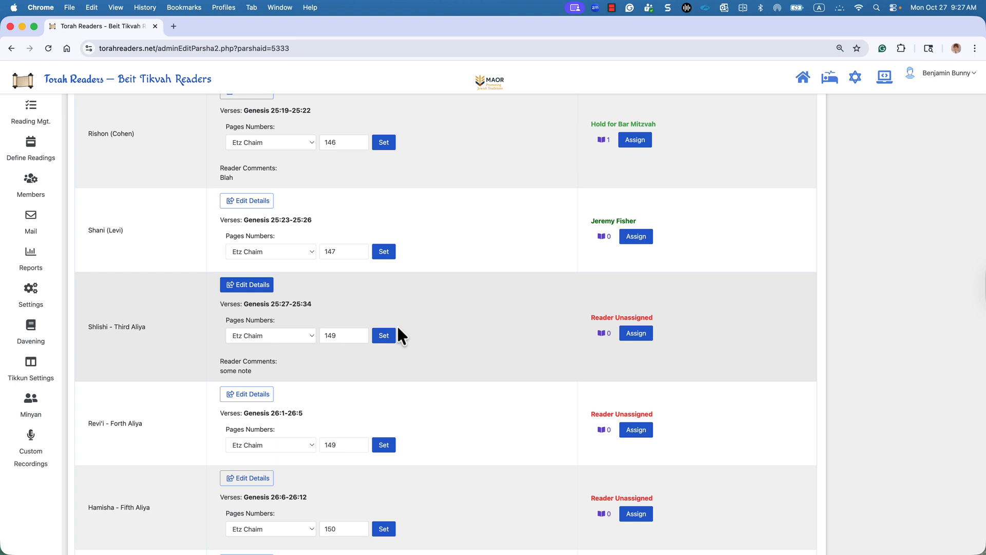
View the Haftarah's reading definitions and the book choices for its second passage, then close the settings without changes
{"action": "scroll", "coordinate": [399, 328], "scroll_direction": "down", "scroll_amount": 8}
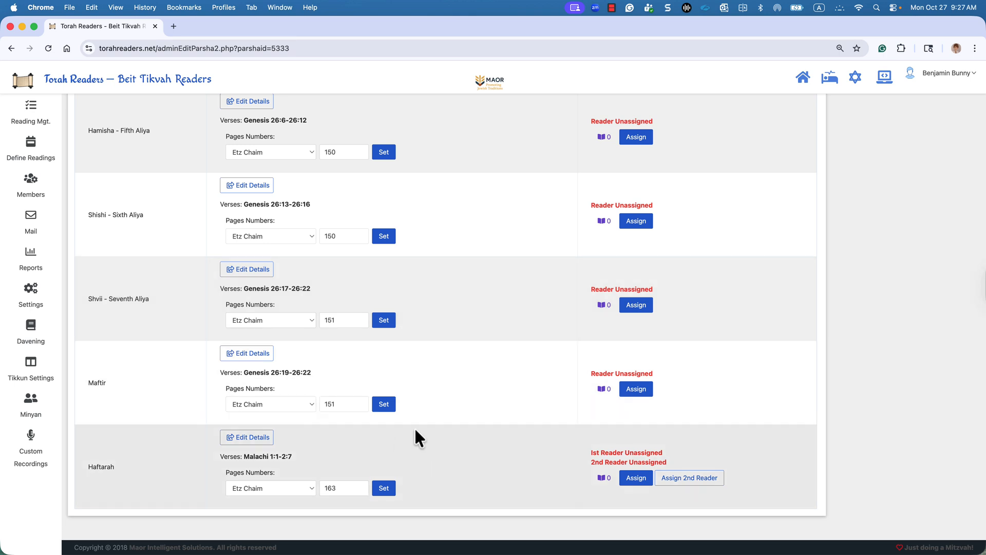
{"action": "left_click", "coordinate": [260, 439]}
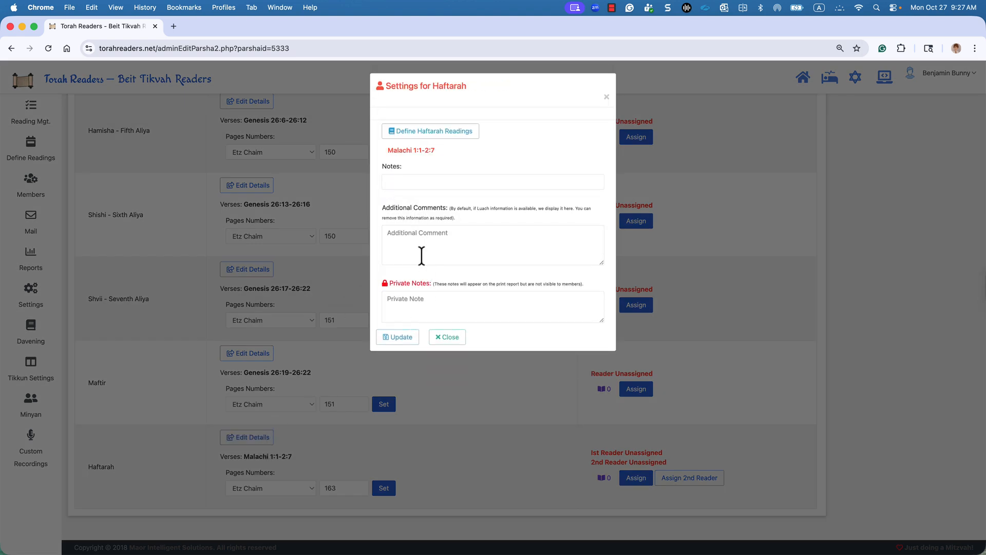
{"action": "left_click", "coordinate": [446, 135]}
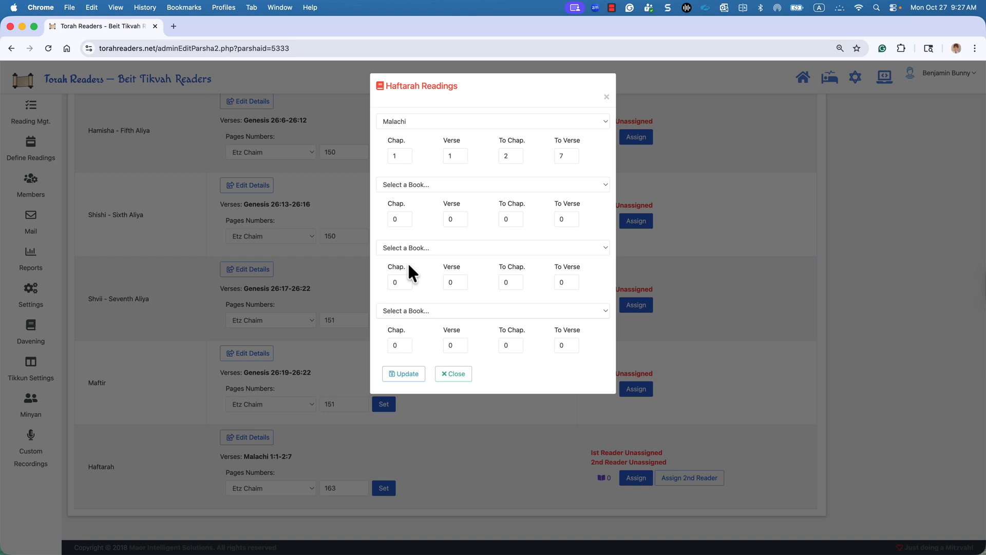
{"action": "left_click", "coordinate": [415, 186]}
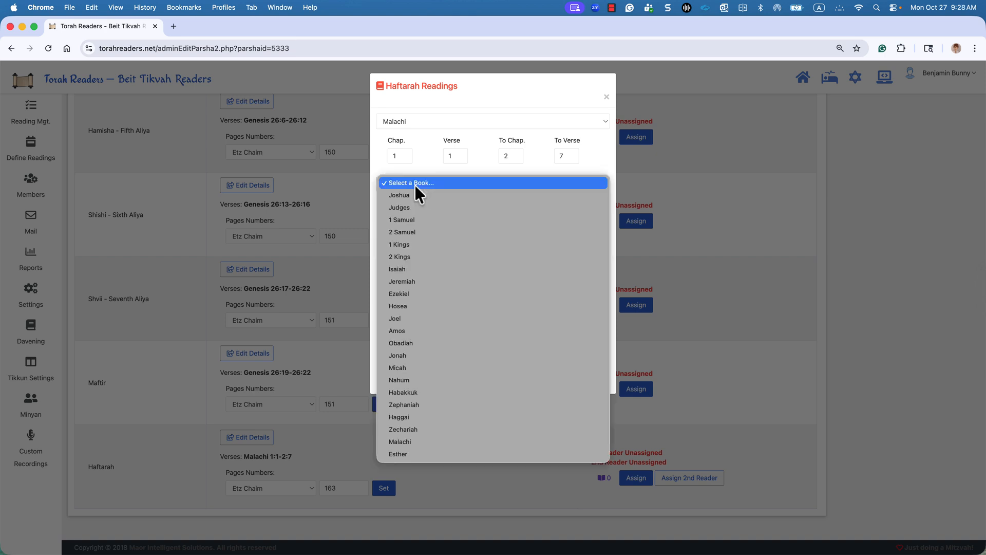
{"action": "left_click", "coordinate": [414, 184]}
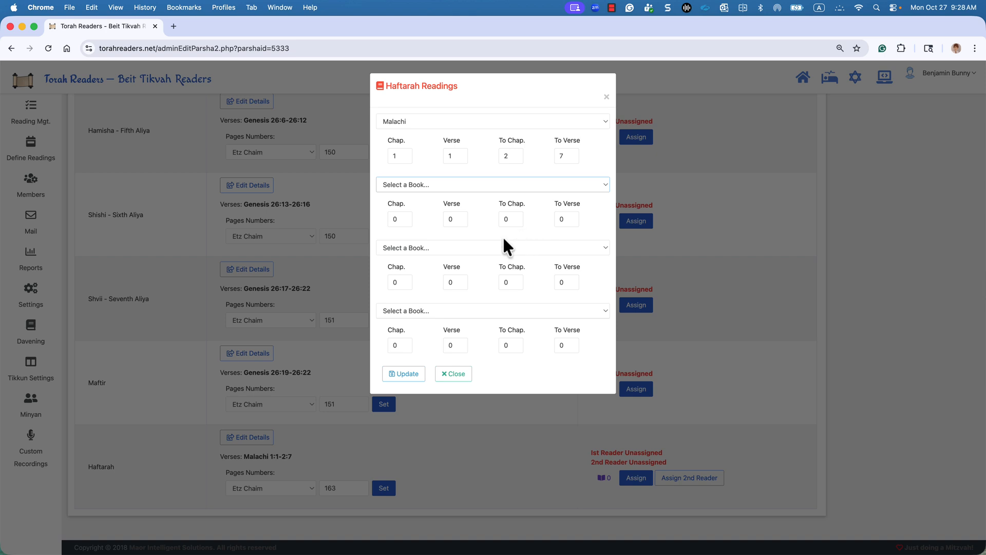
{"action": "left_click", "coordinate": [454, 373]}
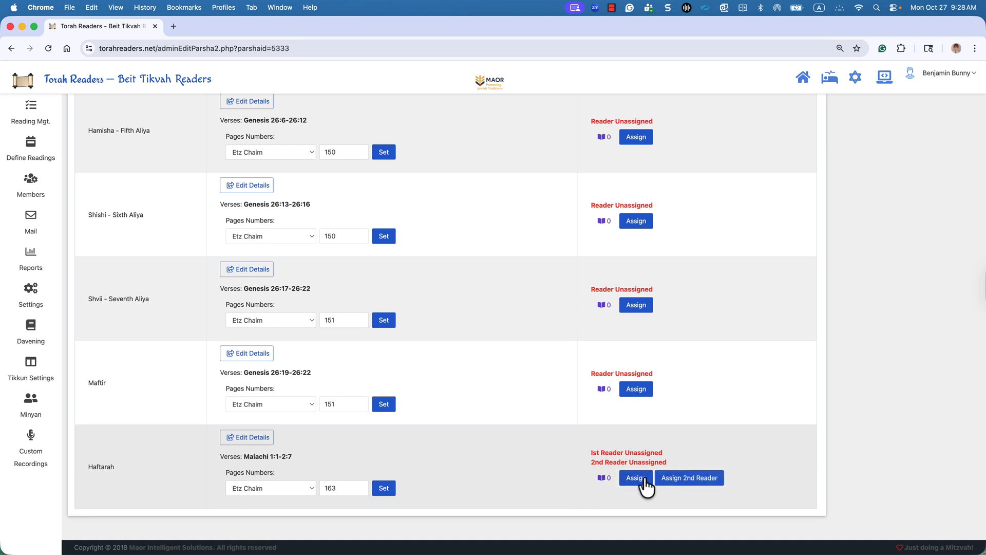
Check which members are listed as readers of the Shlishi - Third Aliya passage
{"action": "scroll", "coordinate": [613, 424], "scroll_direction": "up", "scroll_amount": 6}
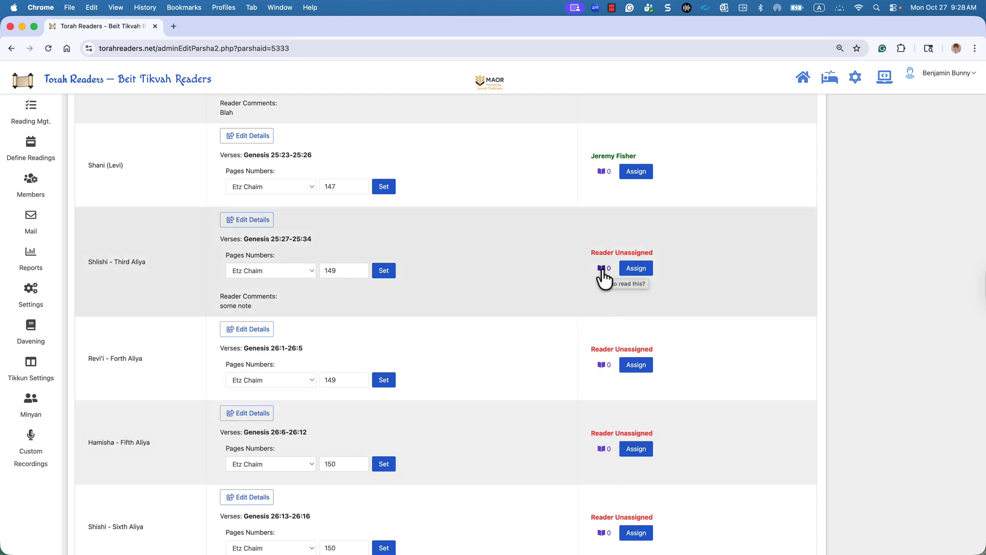
{"action": "left_click", "coordinate": [601, 267]}
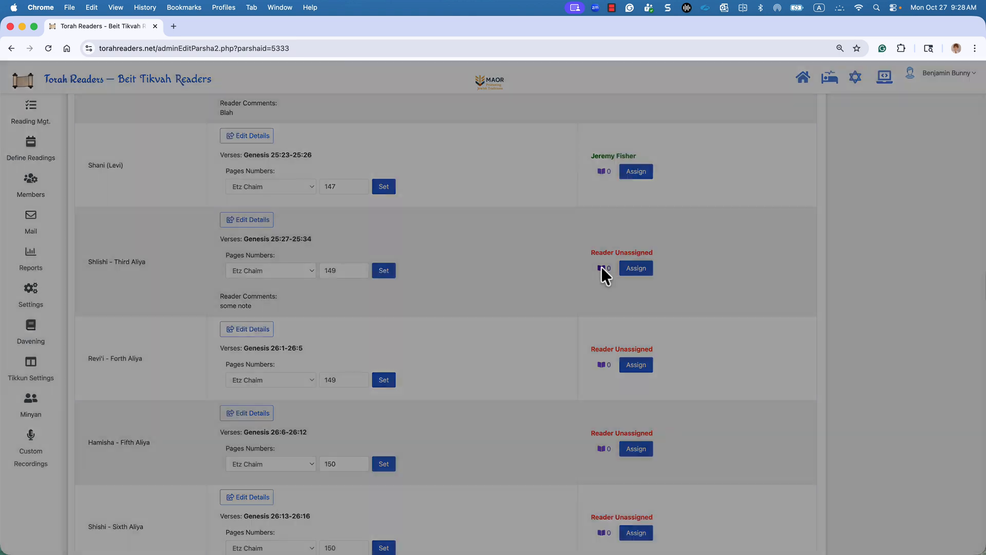
{"action": "left_click", "coordinate": [599, 221]}
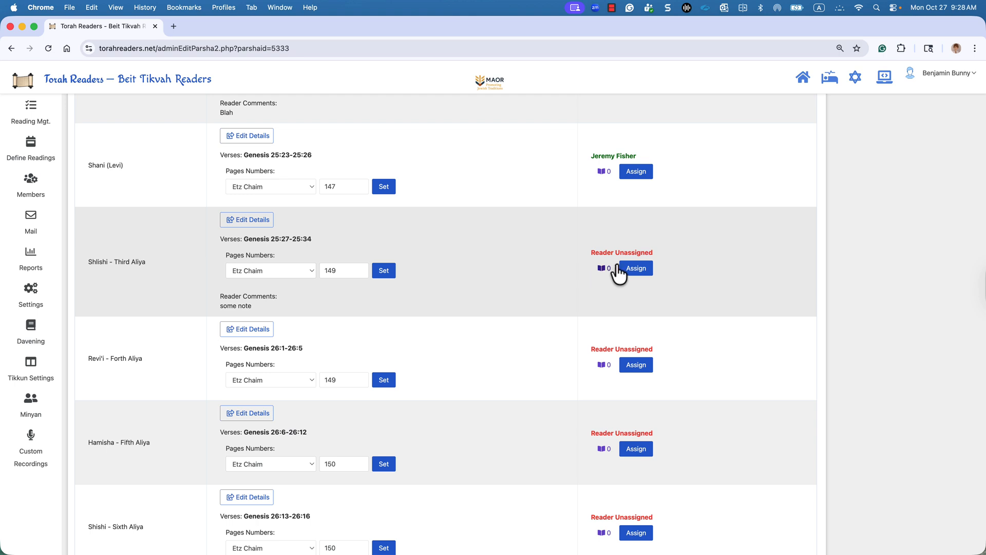
{"action": "scroll", "coordinate": [611, 272], "scroll_direction": "up", "scroll_amount": 3}
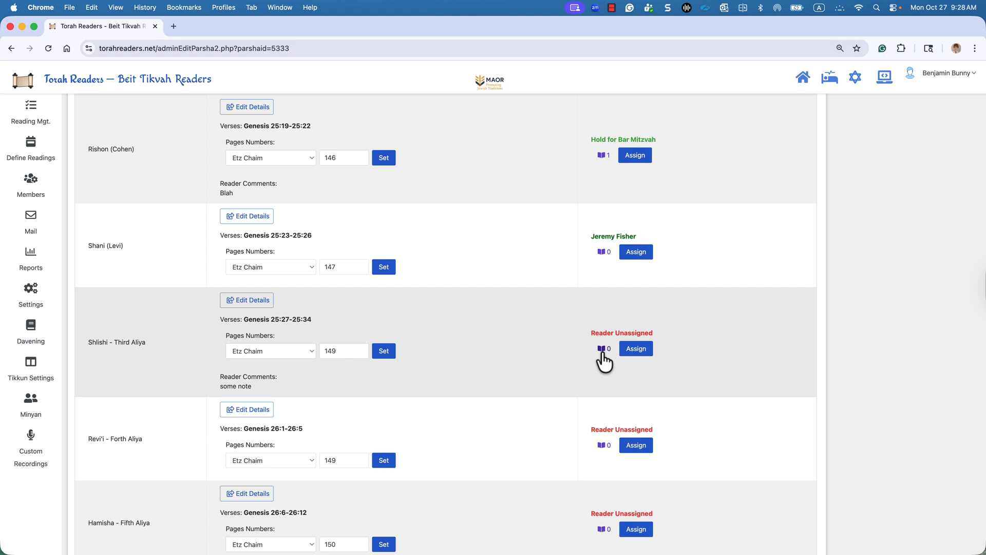
Check which members previously read the Rishon (Cohen) passage, then close the list without assigning anyone
{"action": "scroll", "coordinate": [602, 353], "scroll_direction": "up", "scroll_amount": 1}
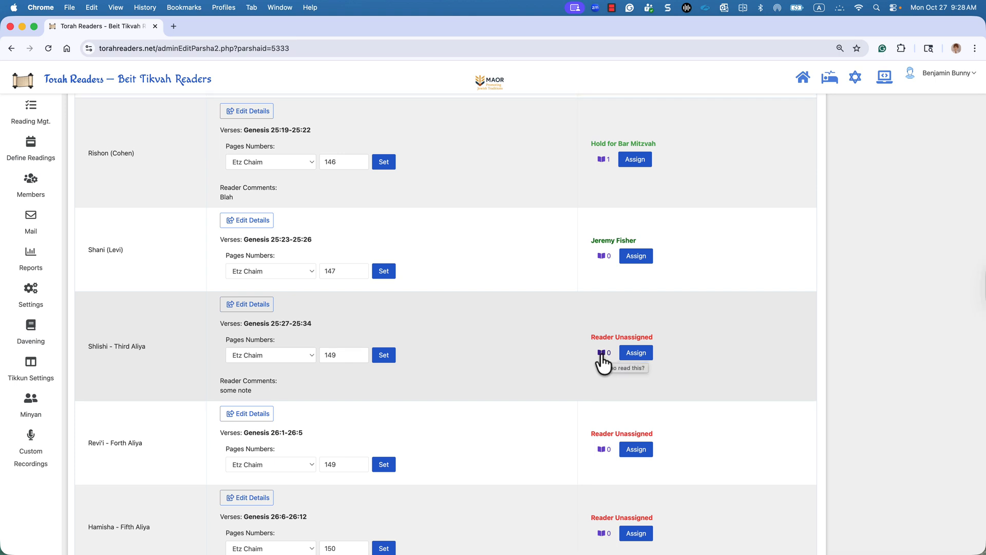
{"action": "scroll", "coordinate": [604, 362], "scroll_direction": "up", "scroll_amount": 3}
{"action": "left_click", "coordinate": [602, 212]}
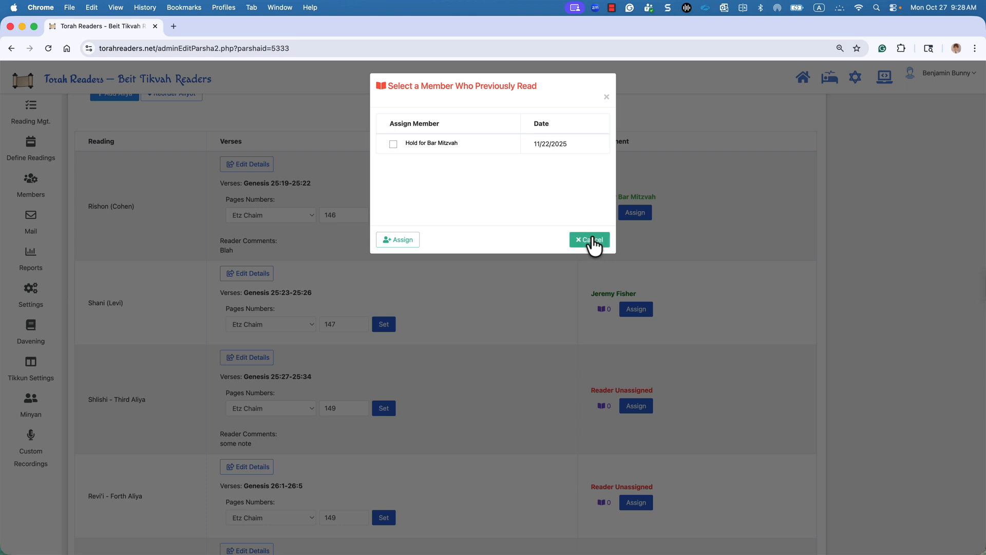
{"action": "left_click", "coordinate": [591, 241]}
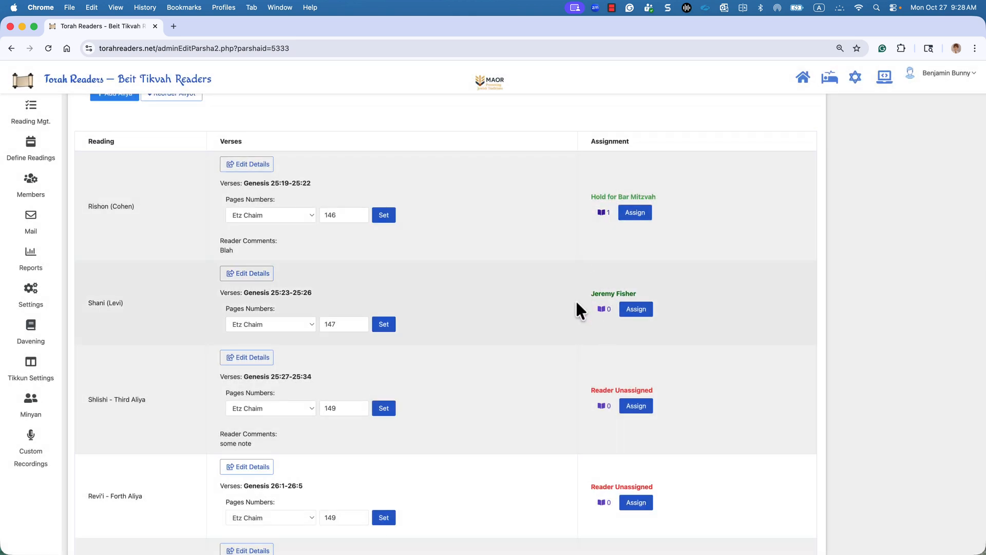
Start an extra aliya for Parashat Toldot, name it 2A and choose Genesis as its book
{"action": "scroll", "coordinate": [575, 299], "scroll_direction": "up", "scroll_amount": 5}
{"action": "scroll", "coordinate": [575, 300], "scroll_direction": "up", "scroll_amount": 2}
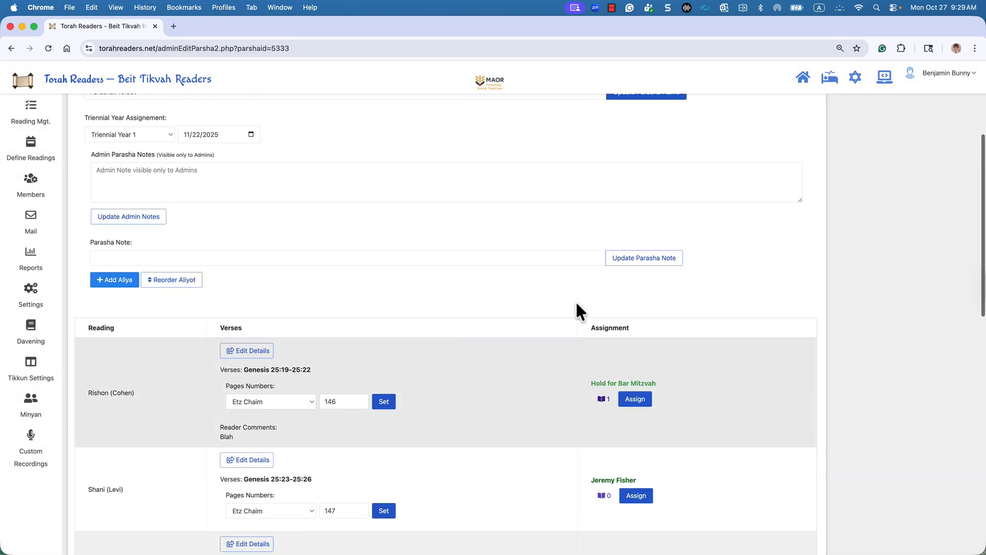
{"action": "scroll", "coordinate": [576, 304], "scroll_direction": "up", "scroll_amount": 1}
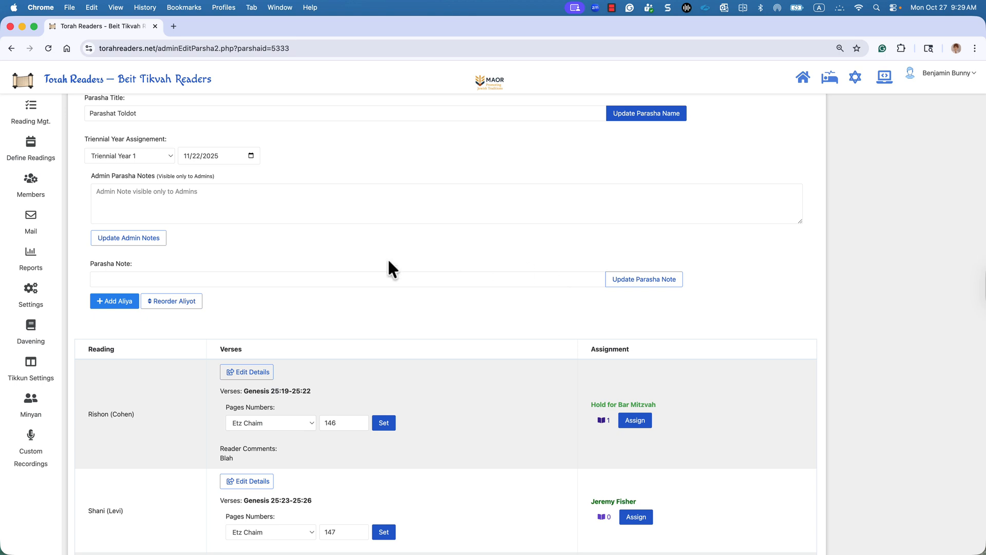
{"action": "left_click", "coordinate": [131, 303]}
{"action": "scroll", "coordinate": [266, 329], "scroll_direction": "down", "scroll_amount": 4}
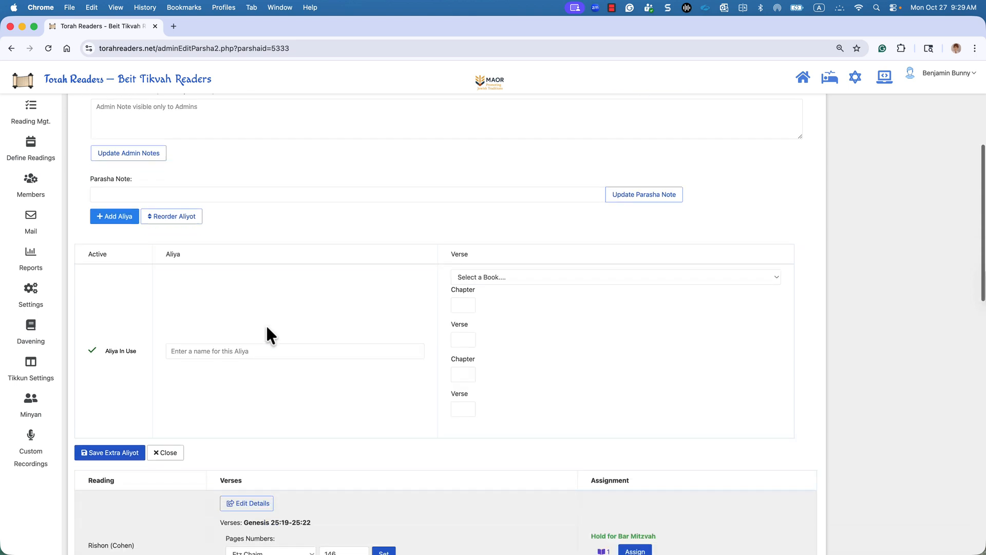
{"action": "left_click", "coordinate": [233, 259]}
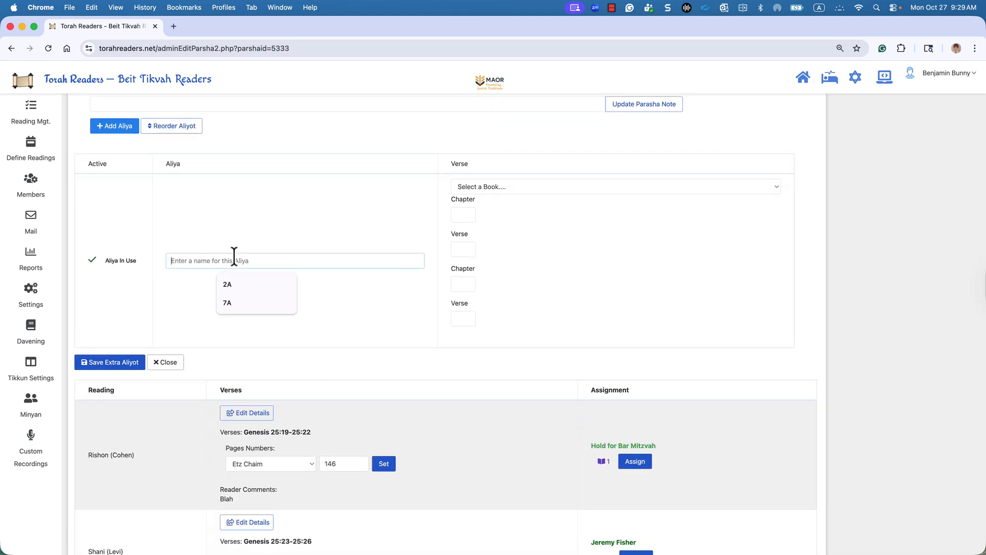
{"action": "left_click", "coordinate": [238, 283]}
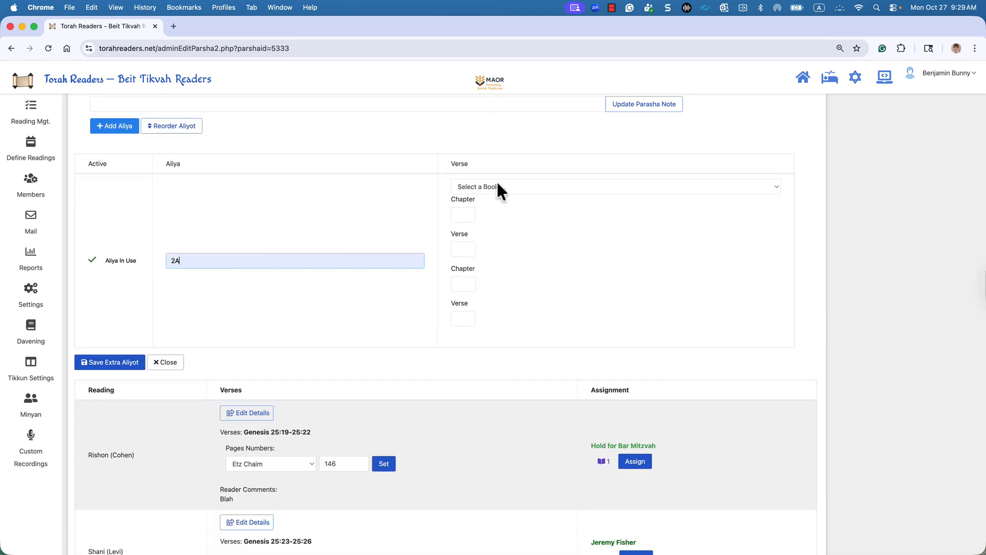
{"action": "left_click", "coordinate": [497, 183]}
{"action": "left_click", "coordinate": [495, 197]}
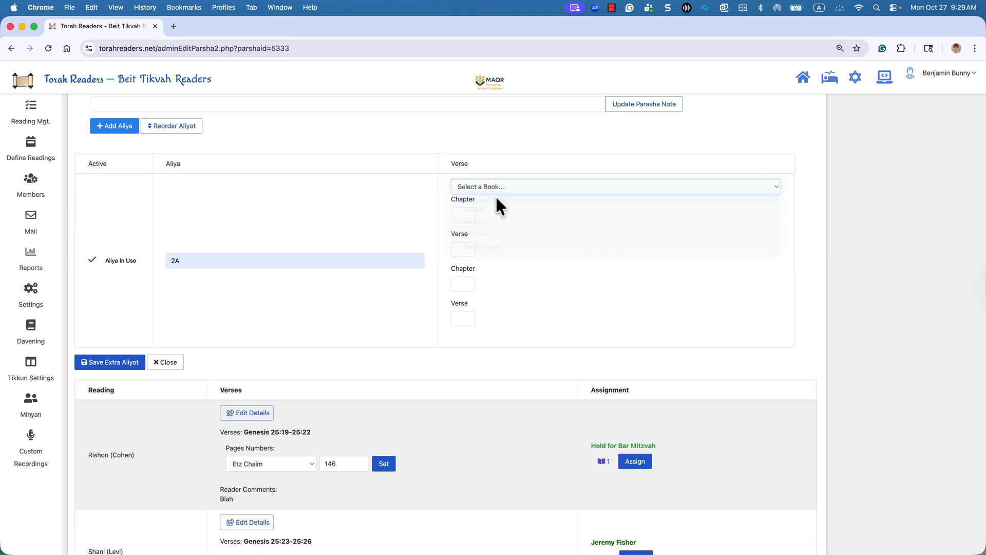
Set the extra aliya's verses from chapter 10 verse 1 to chapter 10 verse 5 and save it
{"action": "left_click", "coordinate": [454, 213]}
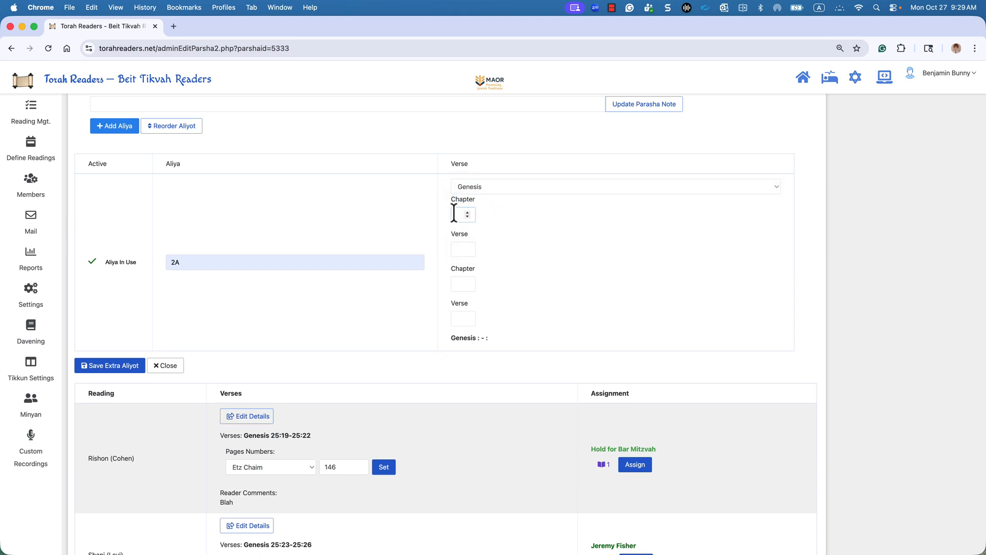
{"action": "type", "text": "10"}
{"action": "left_click", "coordinate": [457, 250]}
{"action": "type", "text": "1"}
{"action": "left_click", "coordinate": [457, 280]}
{"action": "type", "text": "10"}
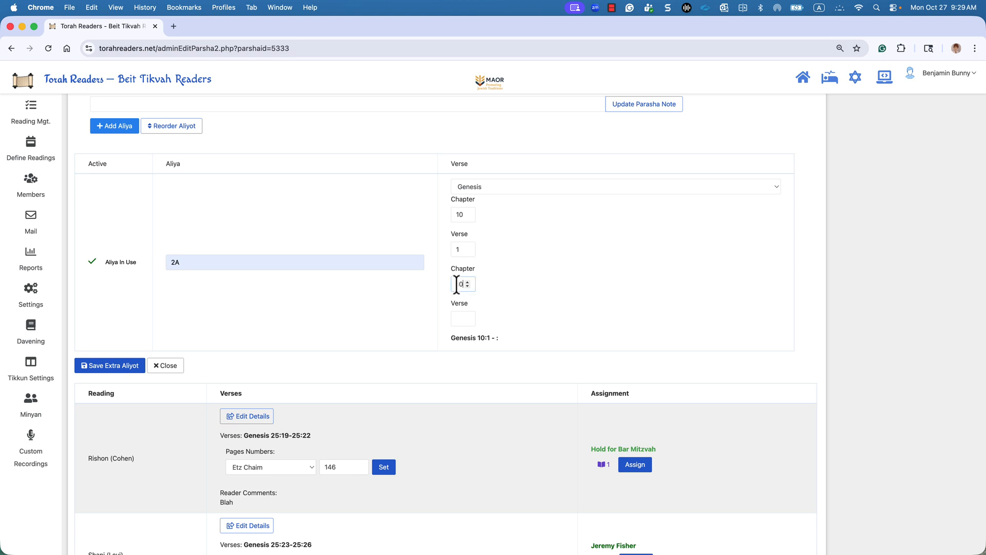
{"action": "left_click", "coordinate": [457, 319]}
{"action": "type", "text": "5"}
{"action": "left_click", "coordinate": [106, 366]}
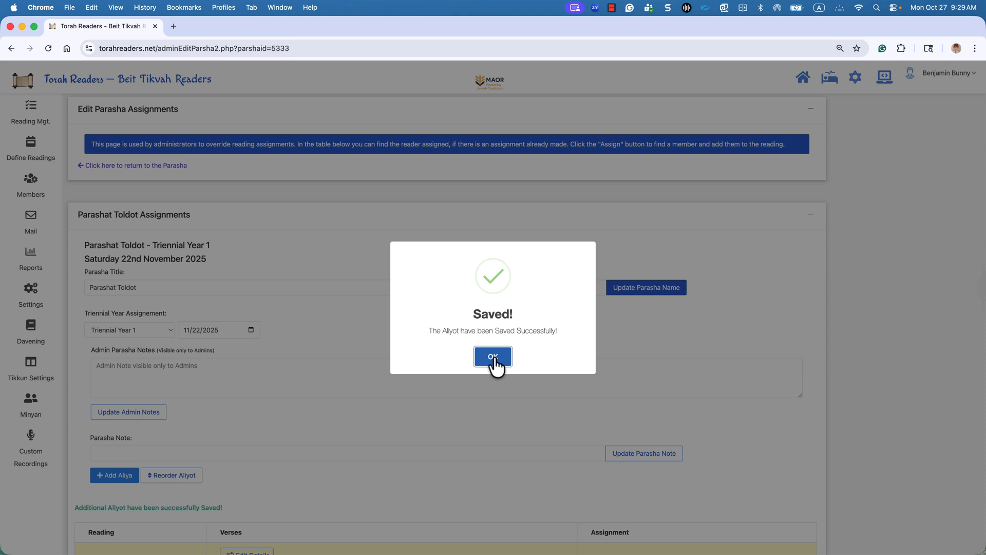
{"action": "left_click", "coordinate": [489, 343]}
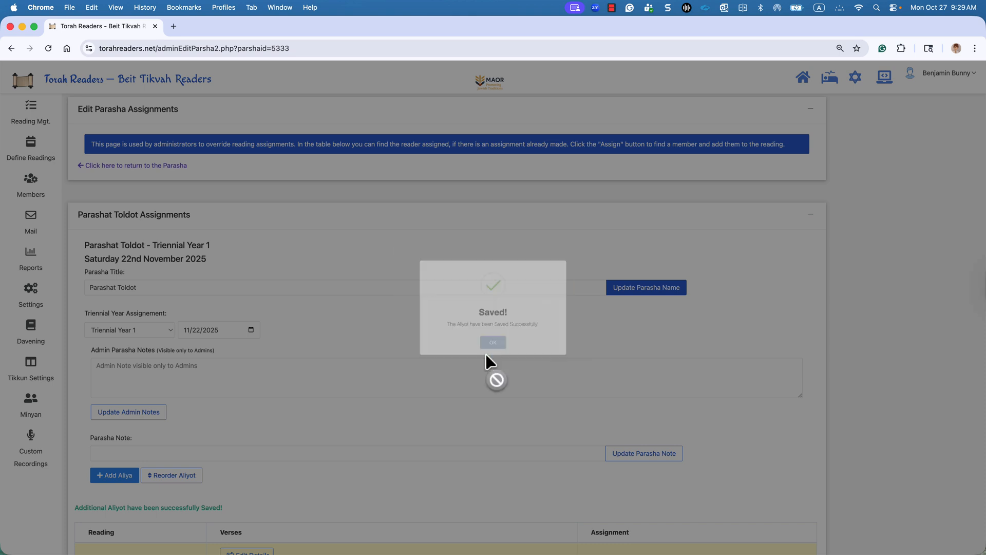
Reorder the aliyot so that 2A comes directly after Shani (Levi), then save the order
{"action": "scroll", "coordinate": [466, 348], "scroll_direction": "down", "scroll_amount": 5}
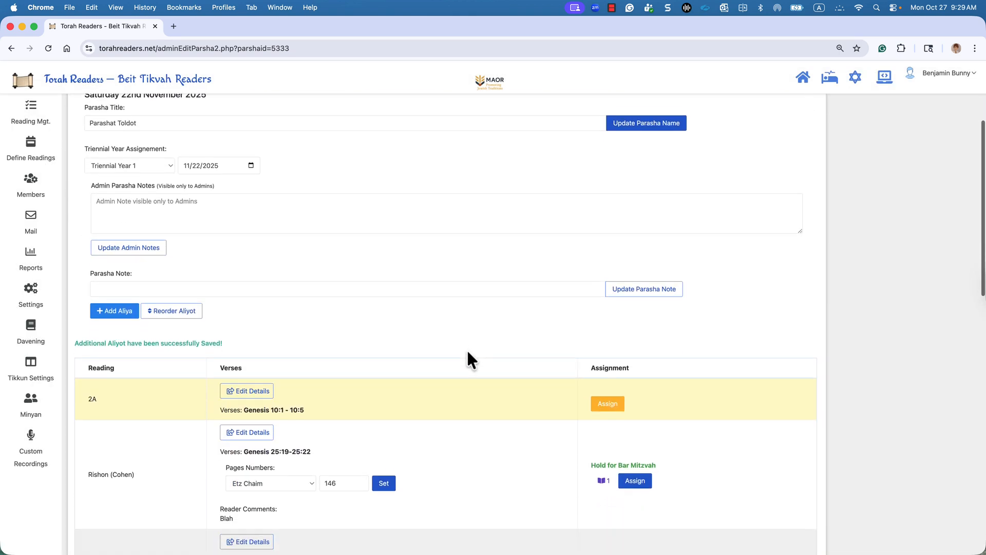
{"action": "scroll", "coordinate": [468, 352], "scroll_direction": "down", "scroll_amount": 5}
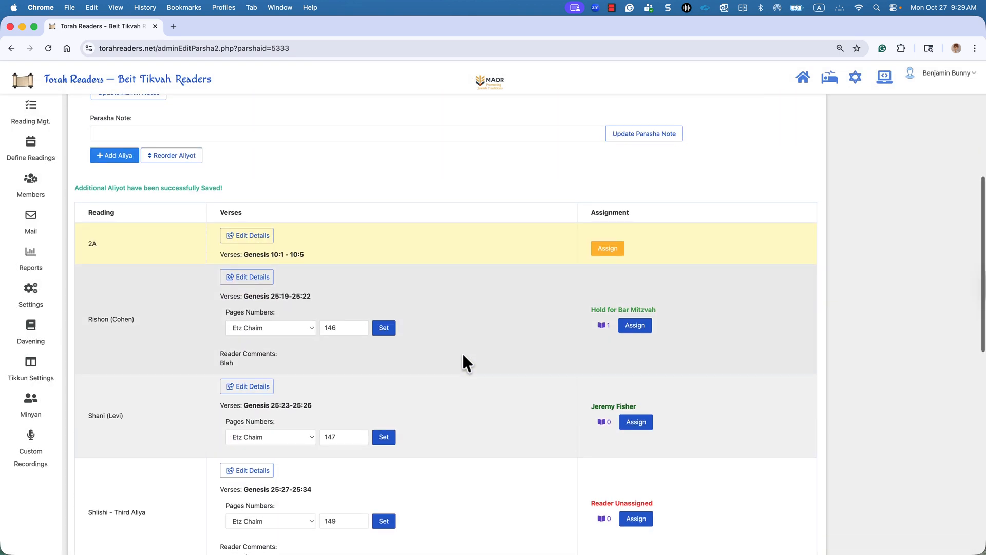
{"action": "left_click", "coordinate": [172, 154]}
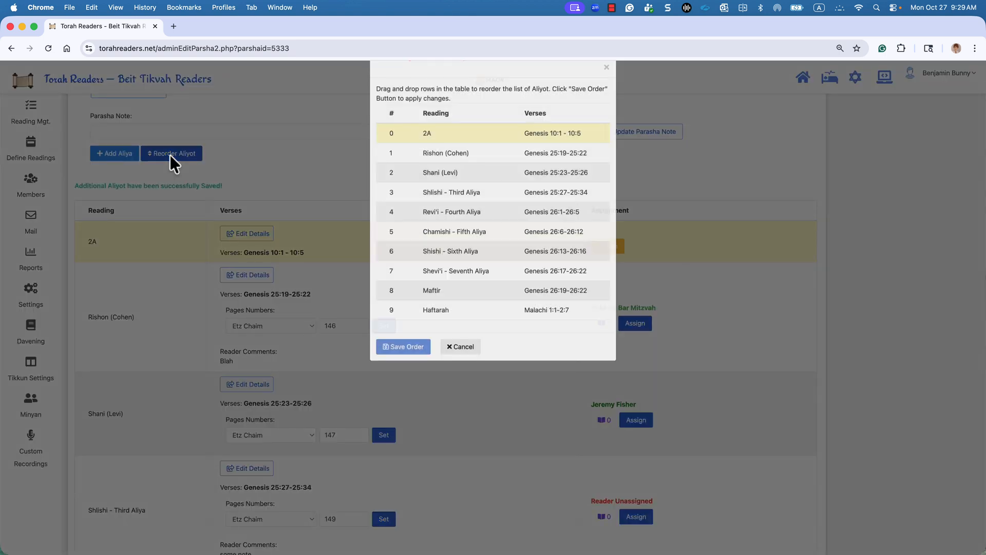
{"action": "left_click_drag", "start_coordinate": [467, 163], "coordinate": [467, 197]}
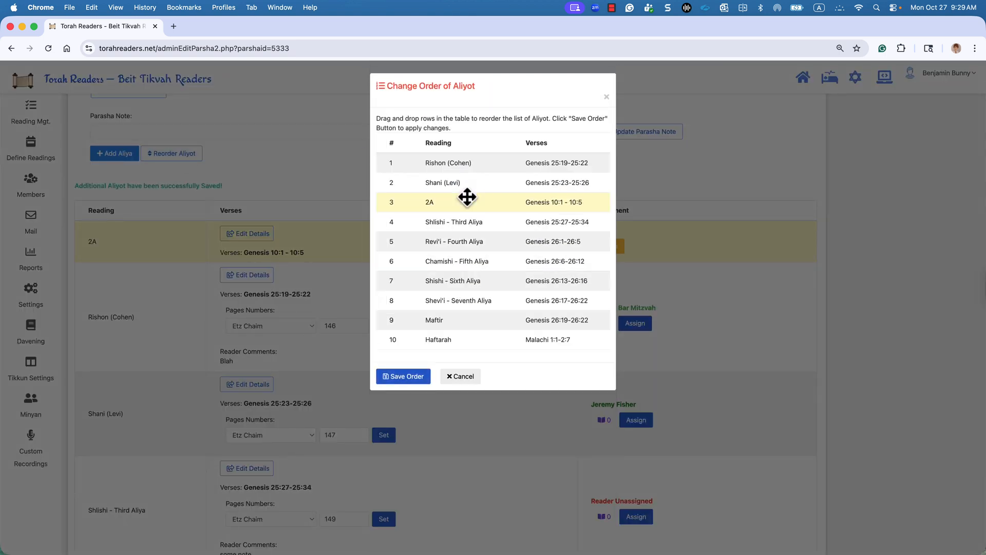
{"action": "left_click", "coordinate": [416, 384]}
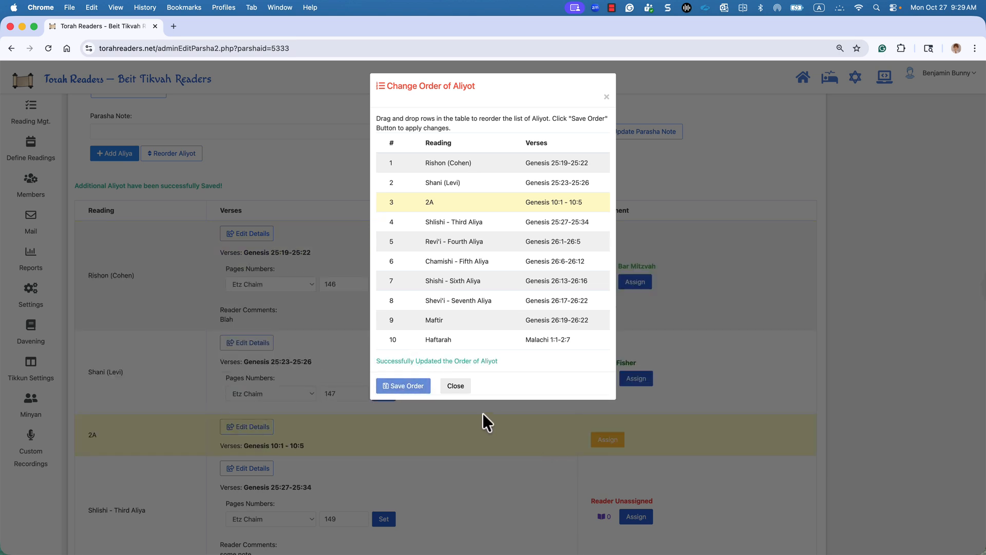
{"action": "left_click", "coordinate": [455, 386]}
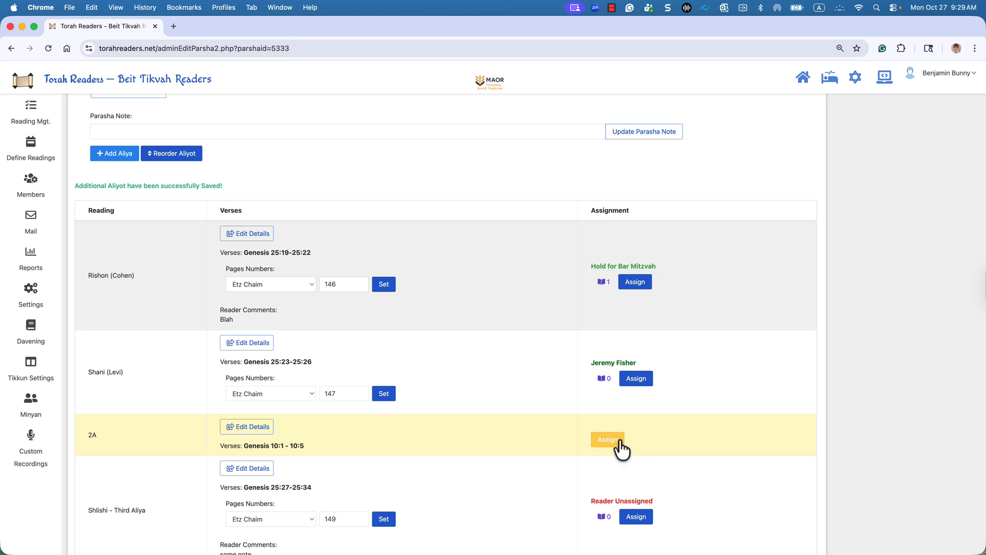
Assign the member with 54 total verses read as reader of the Shlishi - Third Aliya
{"action": "scroll", "coordinate": [620, 451], "scroll_direction": "down", "scroll_amount": 3}
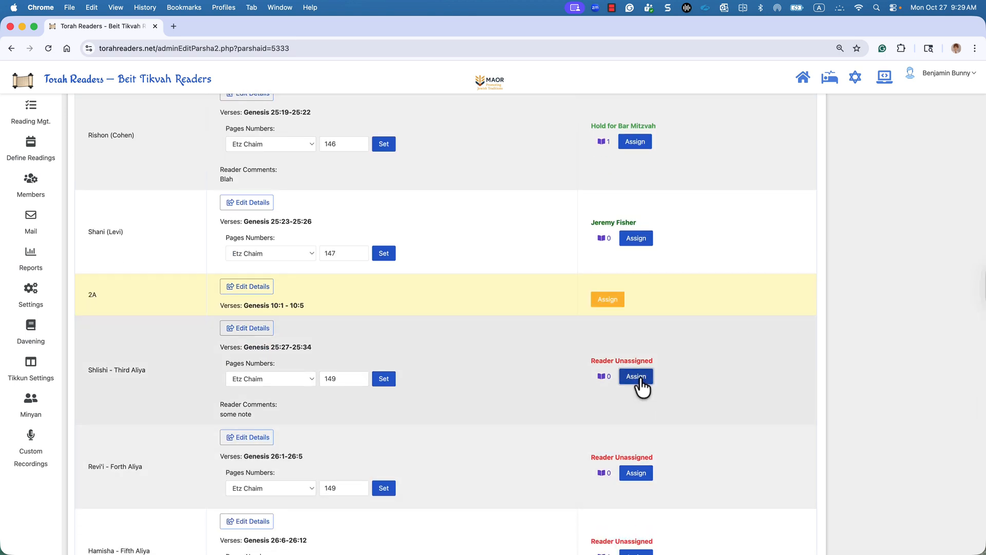
{"action": "left_click", "coordinate": [639, 378]}
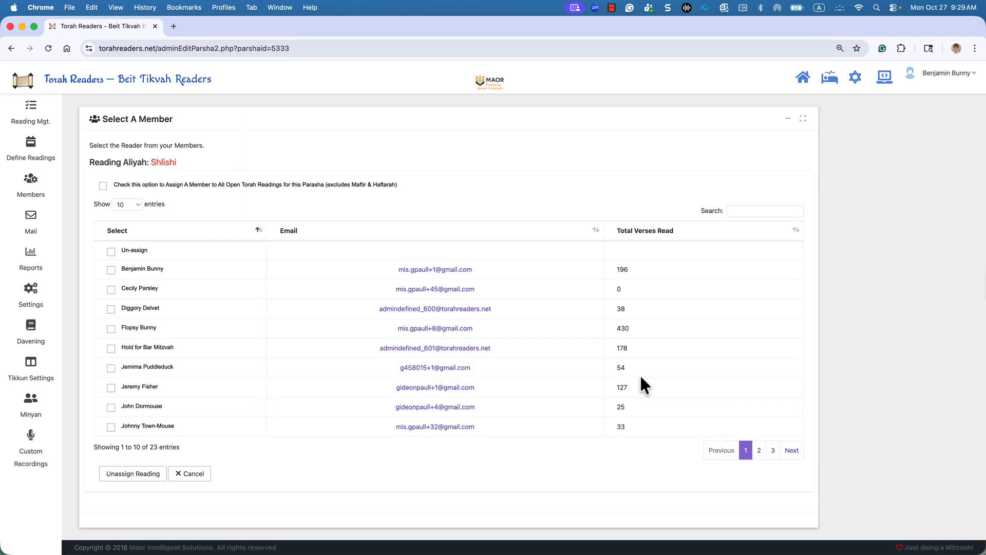
{"action": "left_click", "coordinate": [111, 368]}
{"action": "scroll", "coordinate": [386, 394], "scroll_direction": "down", "scroll_amount": 10}
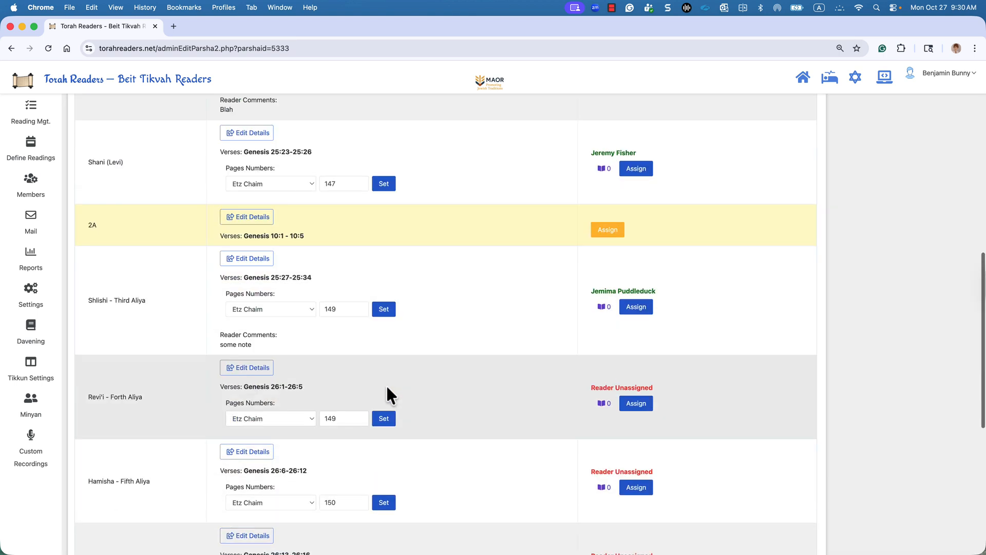
Return to the Parashat Toldot reading page and claim the Revi'i - Fourth Aliyah reading
{"action": "scroll", "coordinate": [386, 383], "scroll_direction": "up", "scroll_amount": 7}
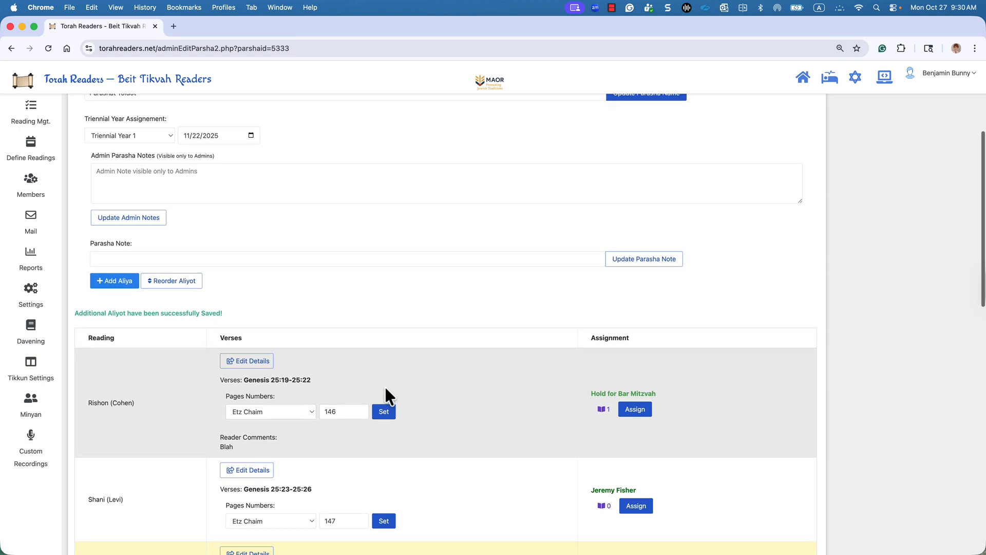
{"action": "scroll", "coordinate": [384, 390], "scroll_direction": "up", "scroll_amount": 3}
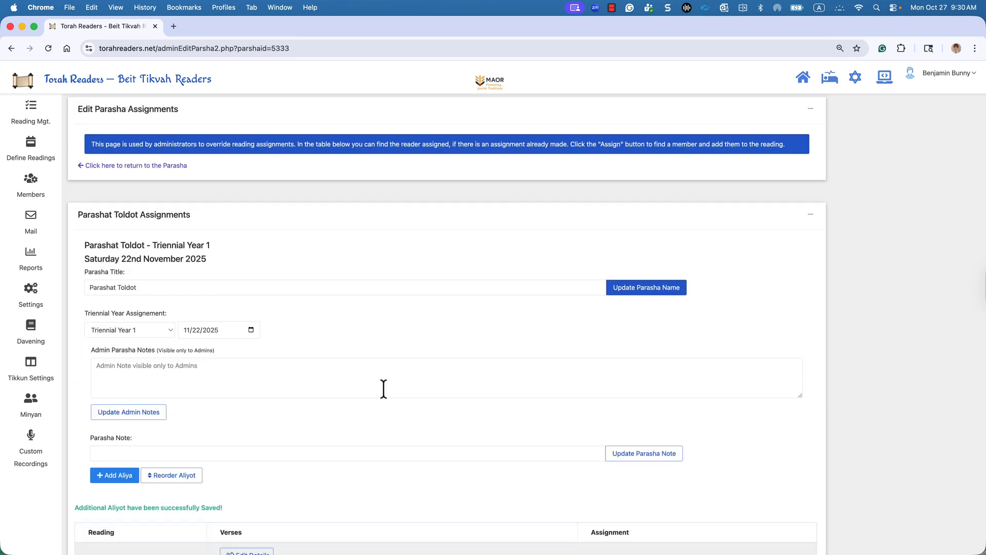
{"action": "left_click", "coordinate": [169, 166]}
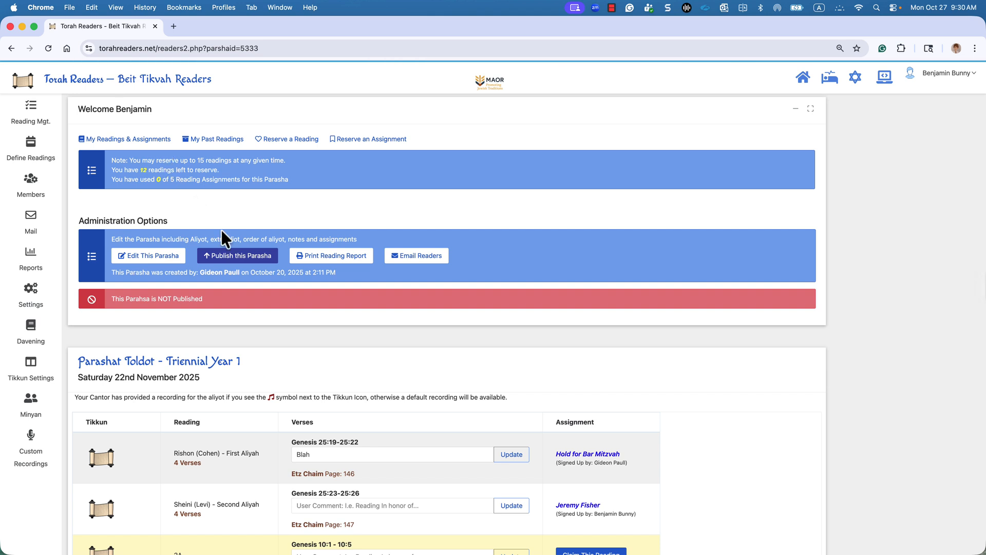
{"action": "scroll", "coordinate": [241, 263], "scroll_direction": "down", "scroll_amount": 1}
{"action": "scroll", "coordinate": [241, 263], "scroll_direction": "down", "scroll_amount": 5}
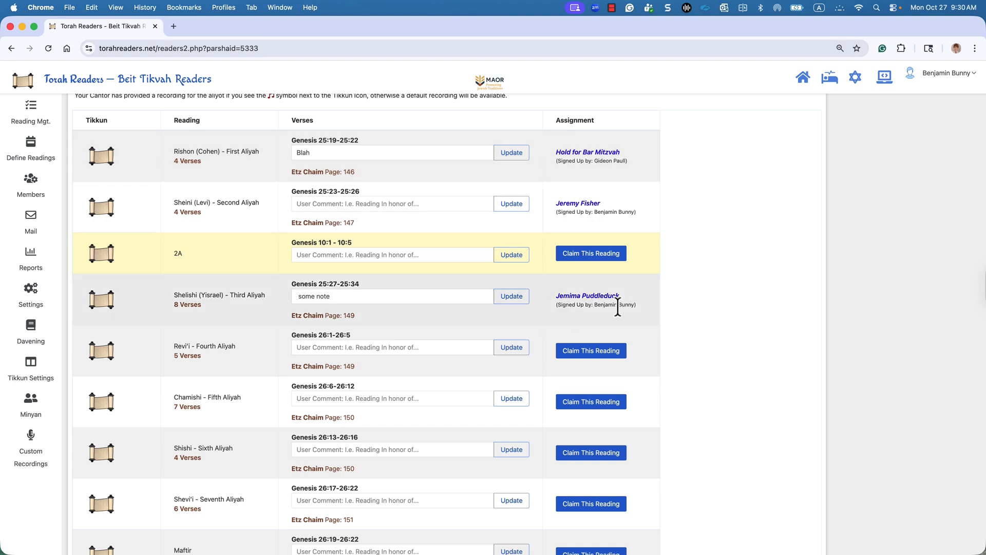
{"action": "scroll", "coordinate": [583, 301], "scroll_direction": "up", "scroll_amount": 5}
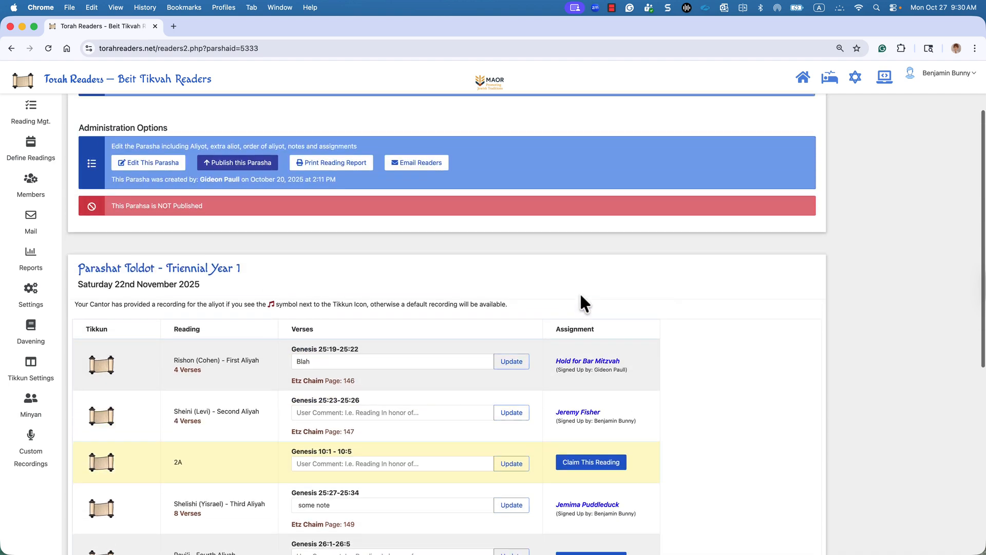
{"action": "scroll", "coordinate": [579, 302], "scroll_direction": "down", "scroll_amount": 4}
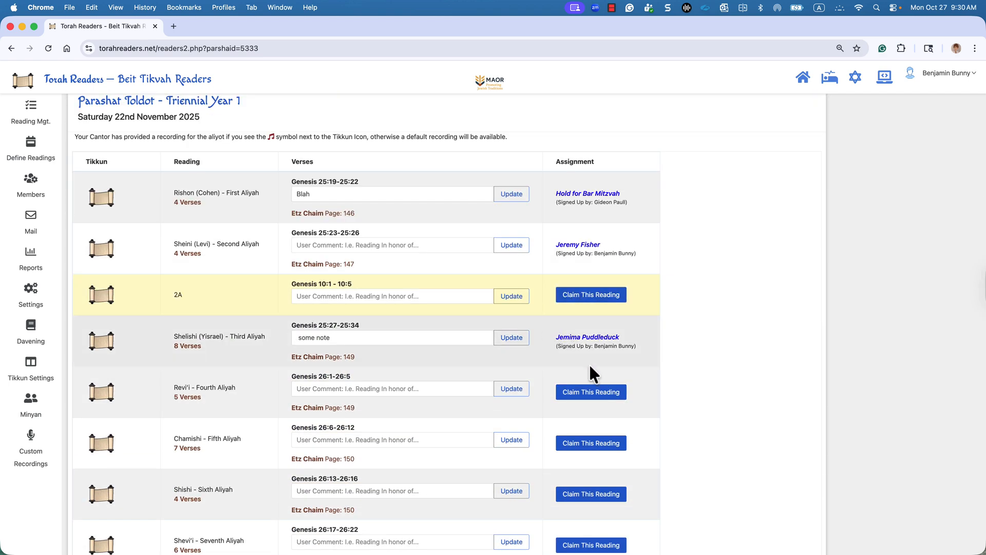
{"action": "left_click", "coordinate": [596, 392]}
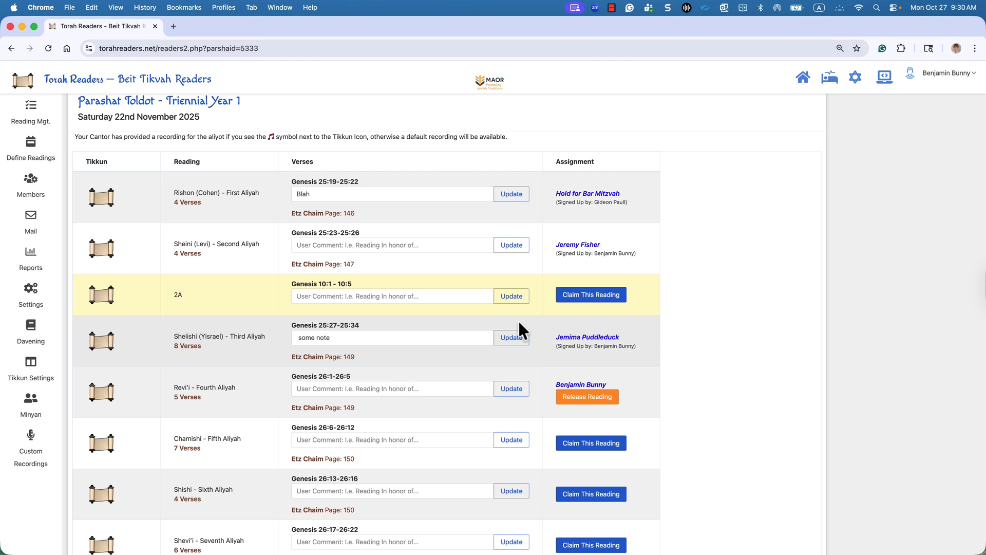
View the signups for Parashat Toldot from the list of active readings, then close them
{"action": "scroll", "coordinate": [518, 319], "scroll_direction": "up", "scroll_amount": 5}
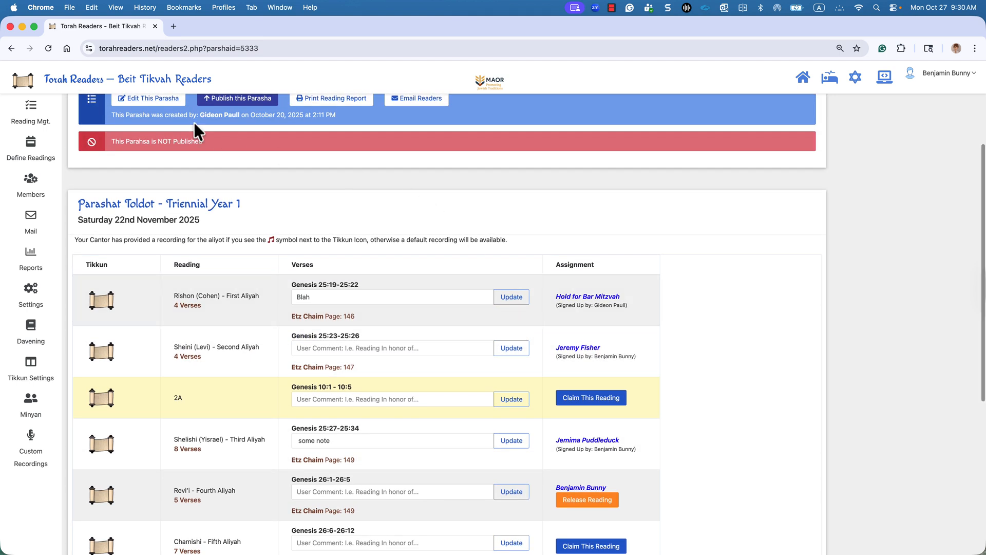
{"action": "left_click", "coordinate": [30, 118]}
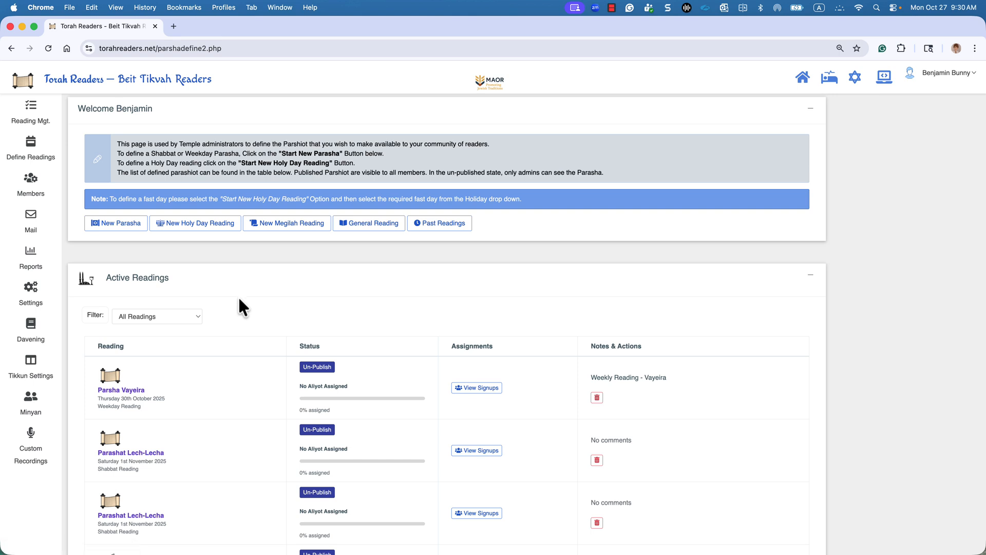
{"action": "scroll", "coordinate": [239, 296], "scroll_direction": "down", "scroll_amount": 5}
{"action": "scroll", "coordinate": [238, 297], "scroll_direction": "down", "scroll_amount": 10}
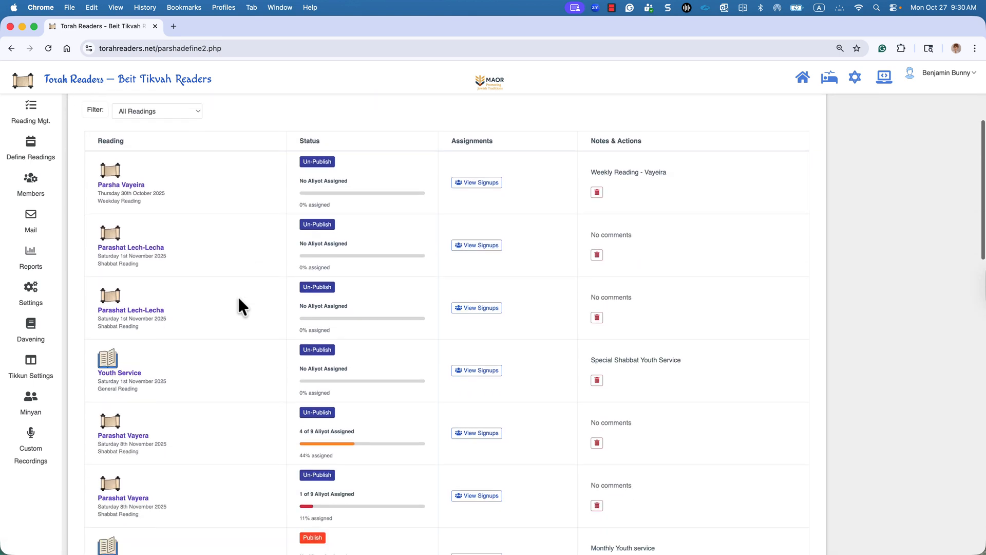
{"action": "scroll", "coordinate": [241, 307], "scroll_direction": "down", "scroll_amount": 3}
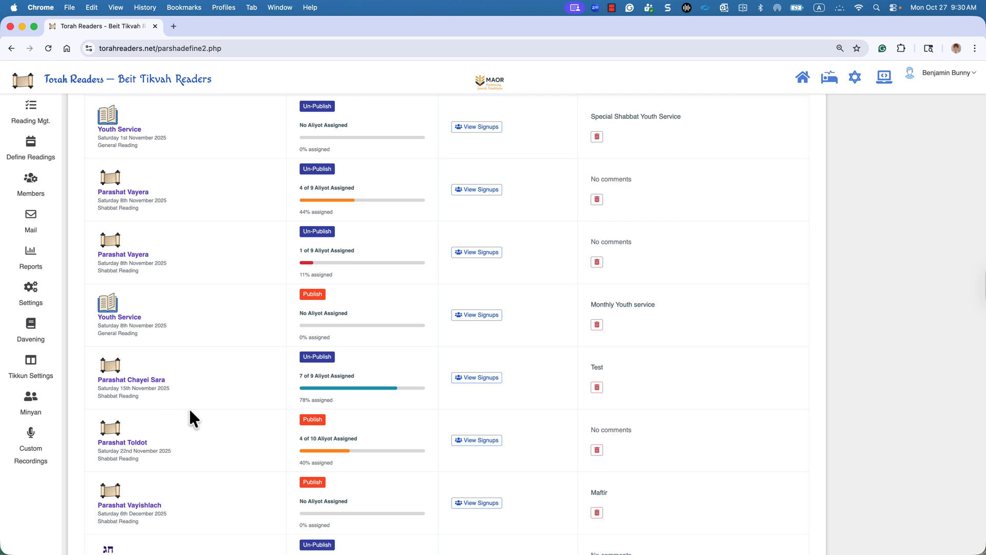
{"action": "left_click", "coordinate": [483, 441]}
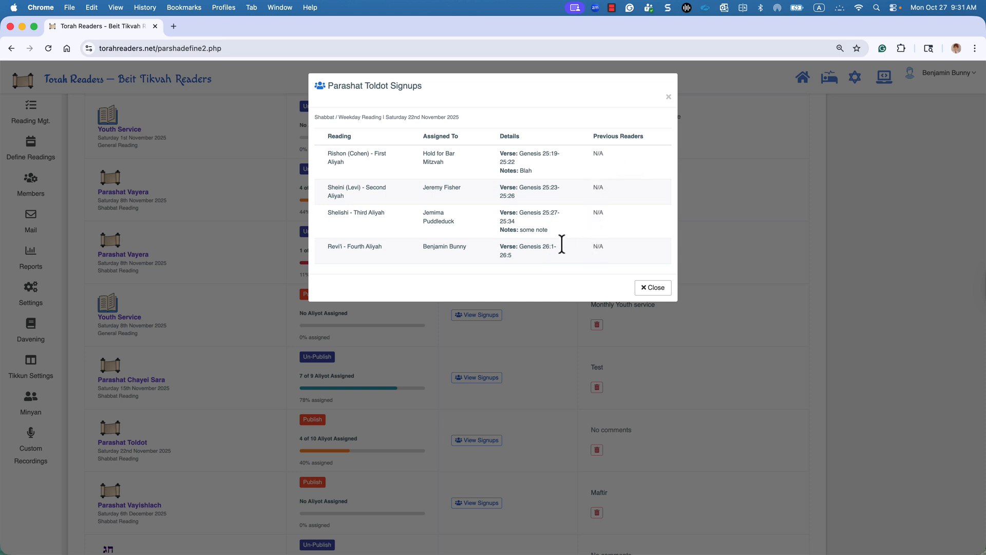
{"action": "left_click", "coordinate": [653, 288]}
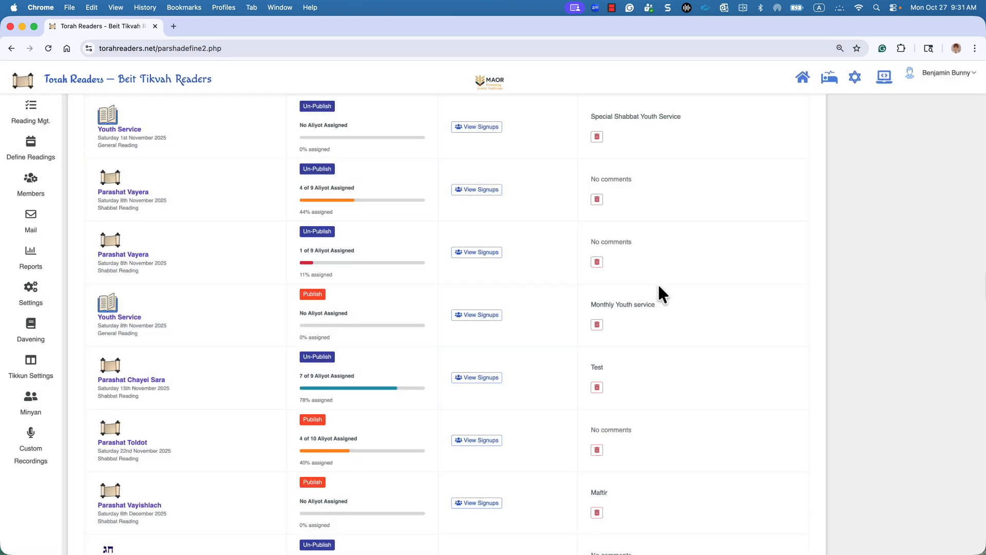
View the signups for Parashat Chayei Sara from the list of active readings, then close them
{"action": "left_click", "coordinate": [489, 377]}
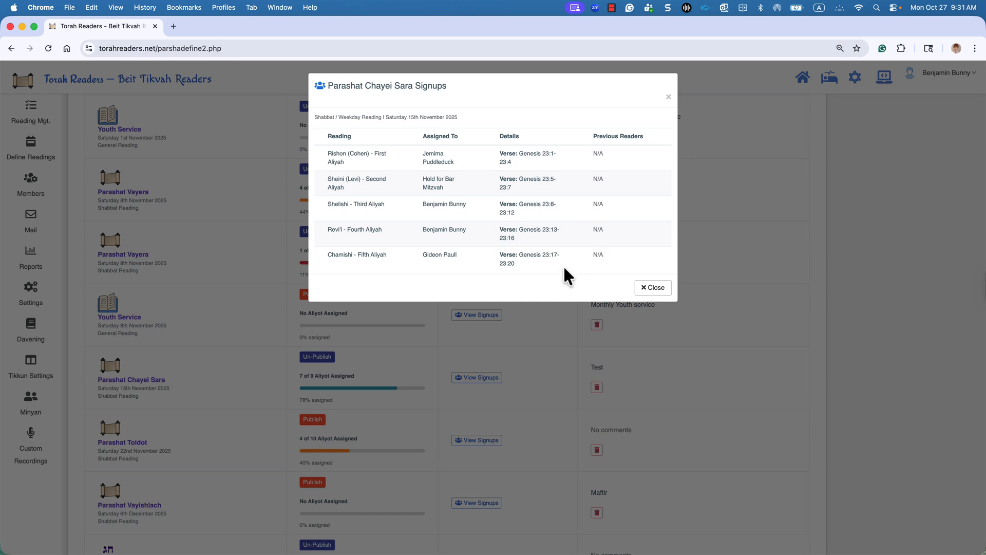
{"action": "left_click", "coordinate": [649, 288]}
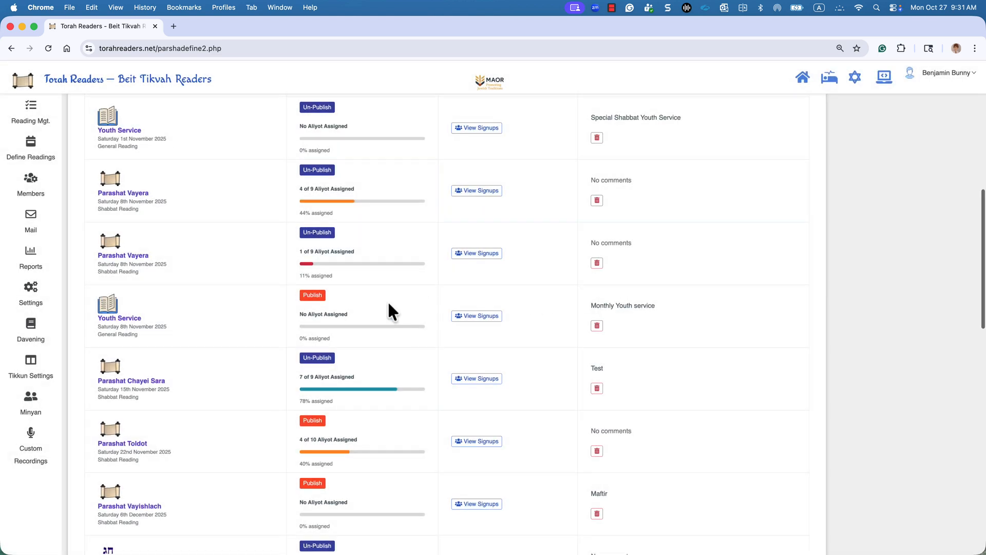
{"action": "scroll", "coordinate": [391, 303], "scroll_direction": "up", "scroll_amount": 2}
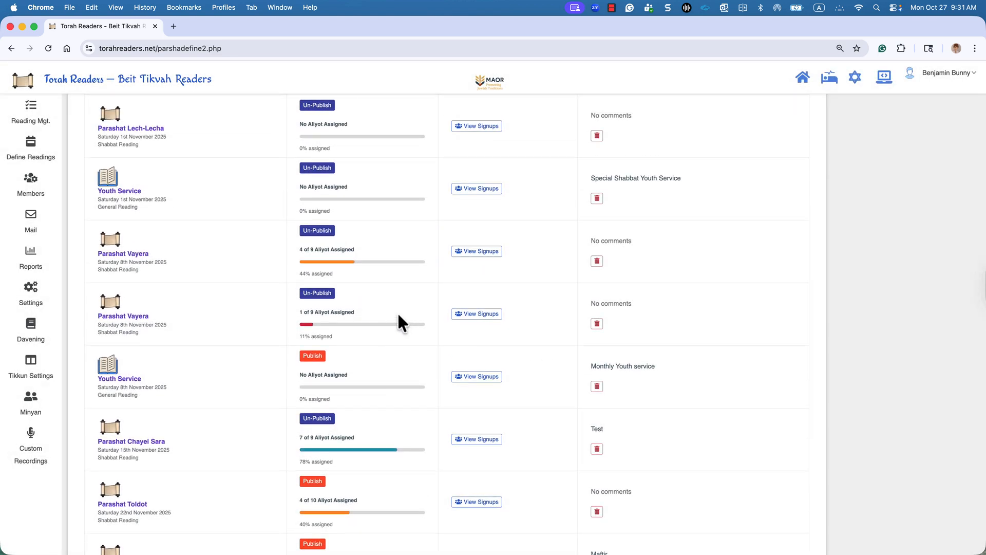
{"action": "scroll", "coordinate": [400, 323], "scroll_direction": "up", "scroll_amount": 6}
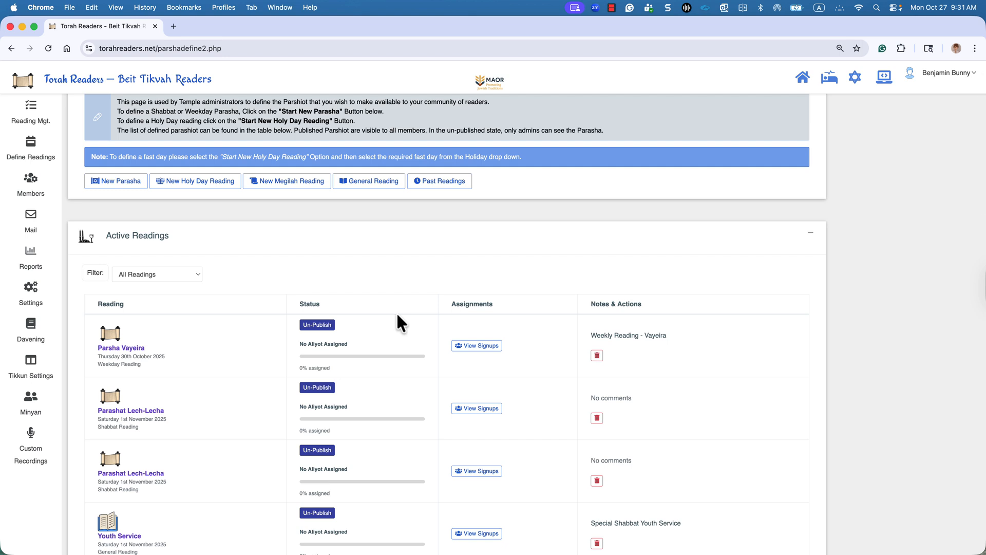
Open the Chanukah: Day 2 holiday reading from the active readings and start editing it
{"action": "scroll", "coordinate": [397, 314], "scroll_direction": "down", "scroll_amount": 10}
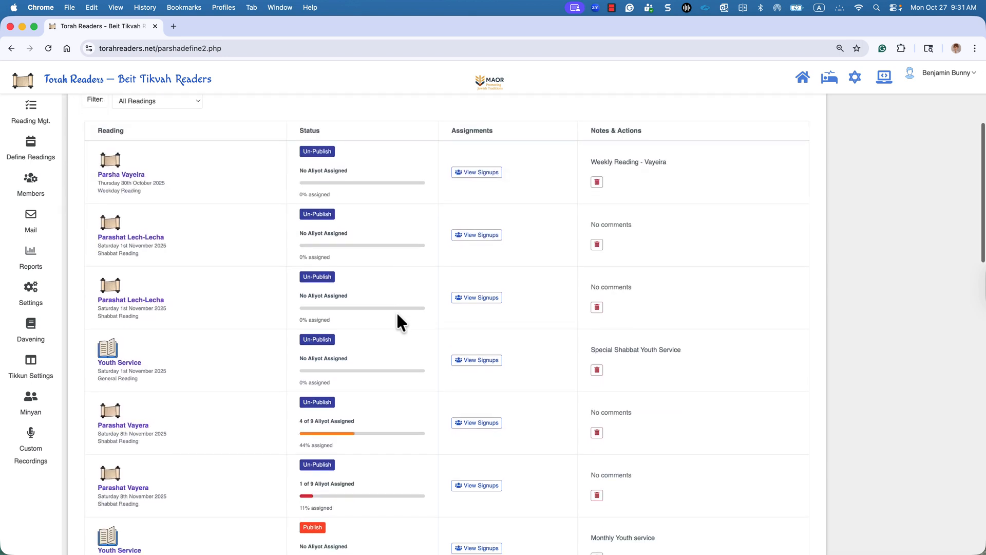
{"action": "scroll", "coordinate": [398, 314], "scroll_direction": "down", "scroll_amount": 2}
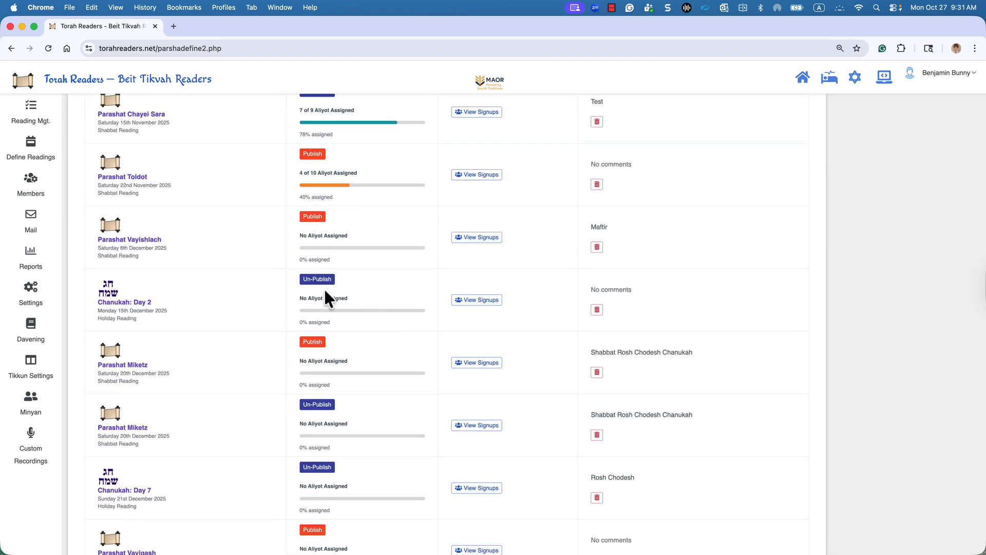
{"action": "left_click", "coordinate": [135, 307]}
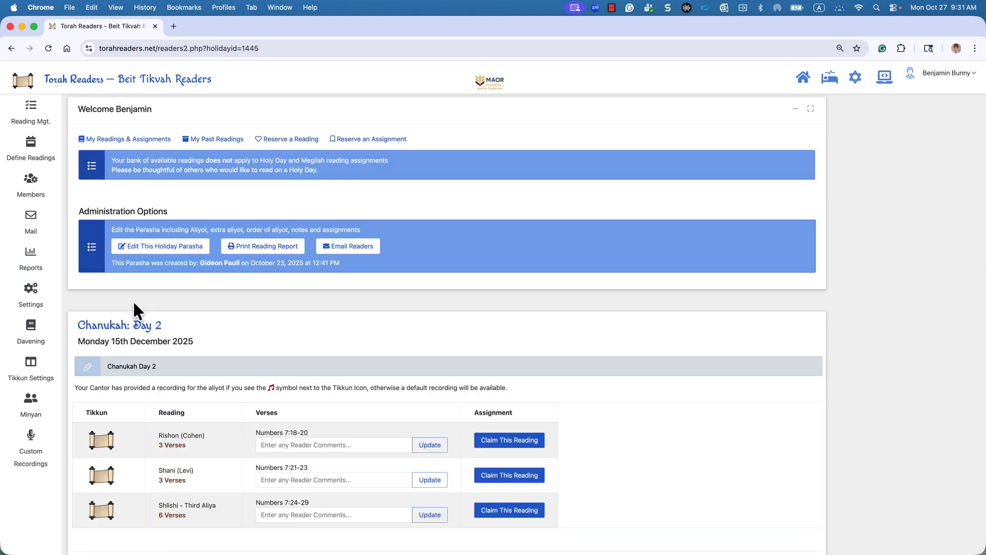
{"action": "left_click", "coordinate": [159, 247]}
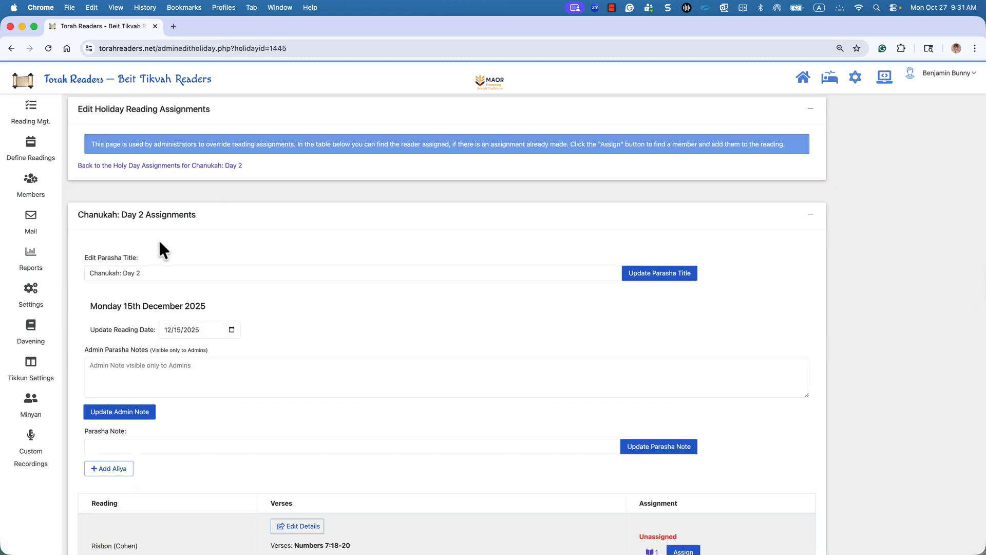
Assign the member who previously read the Rishon (Cohen) aliyah on 12/27/2024 as its reader for Chanukah: Day 2
{"action": "scroll", "coordinate": [184, 263], "scroll_direction": "down", "scroll_amount": 4}
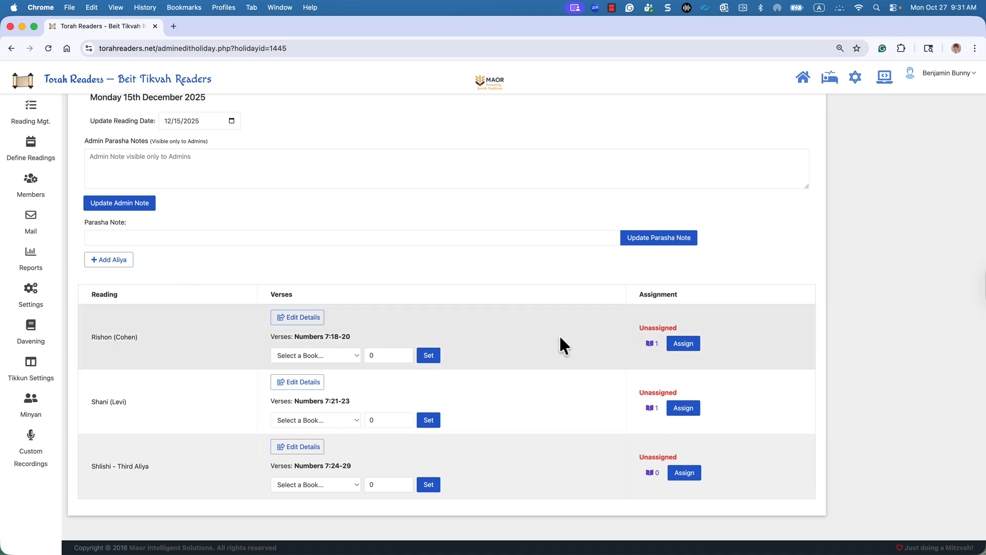
{"action": "left_click", "coordinate": [653, 343]}
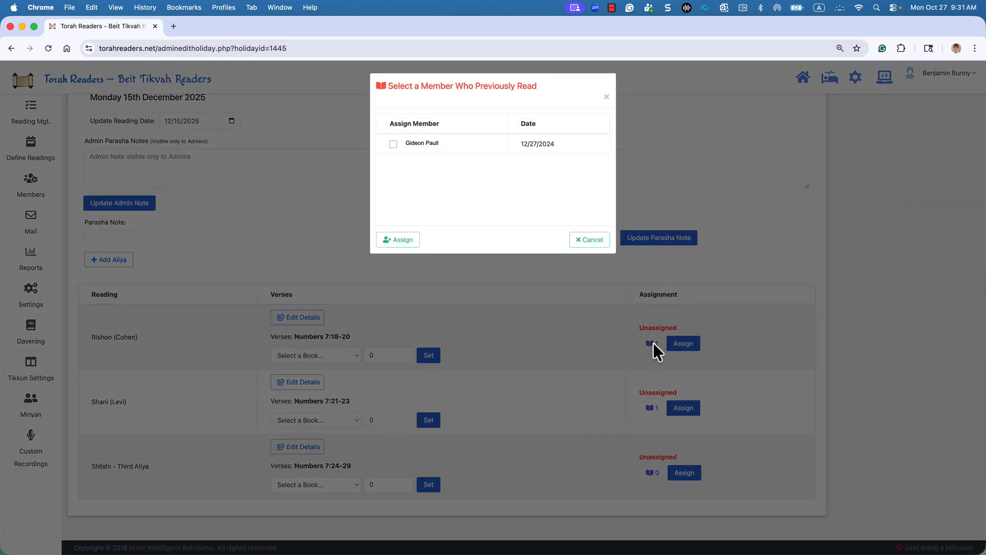
{"action": "left_click", "coordinate": [394, 144]}
{"action": "left_click", "coordinate": [397, 241]}
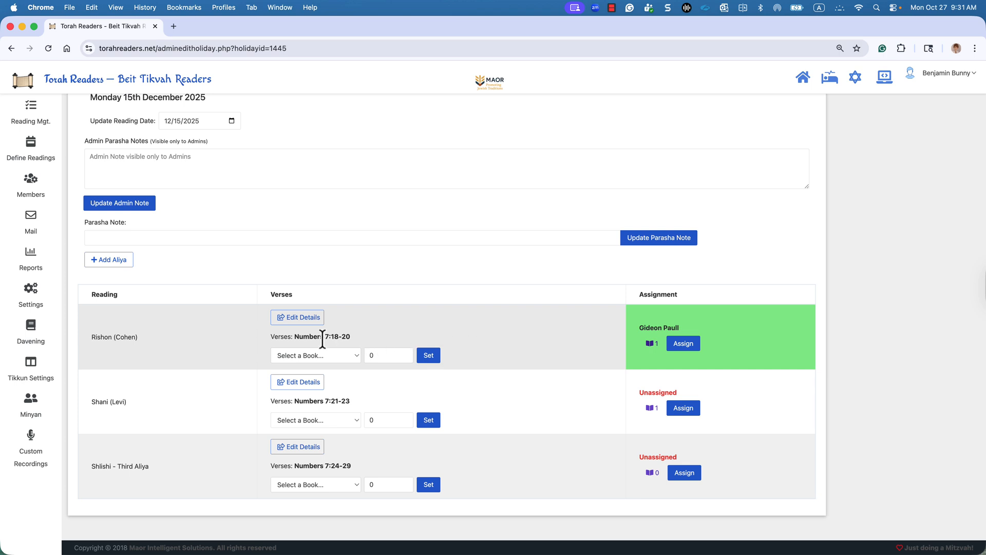
Set the book reference of the Rishon (Cohen) aliyah to Etz Chaim, page 101
{"action": "left_click", "coordinate": [339, 362]}
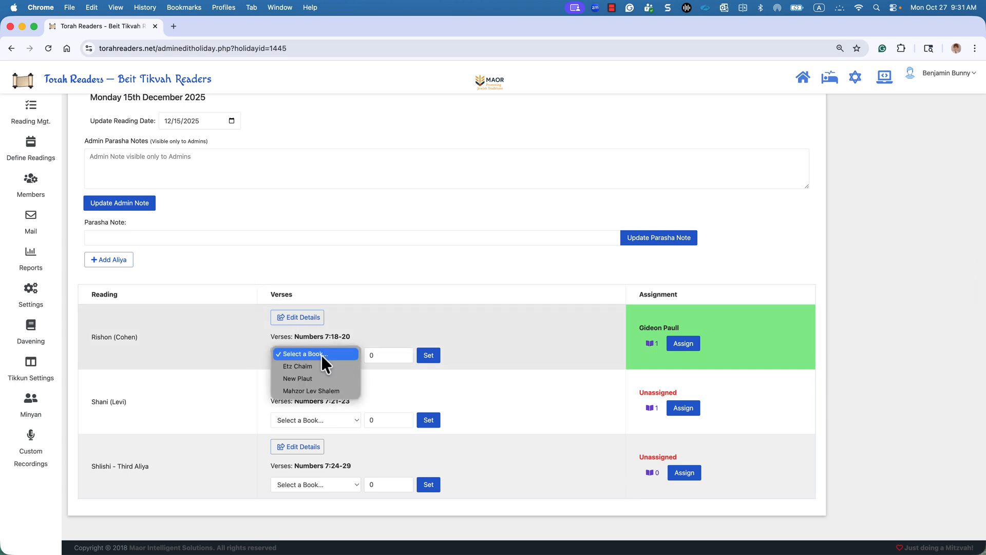
{"action": "left_click", "coordinate": [318, 365]}
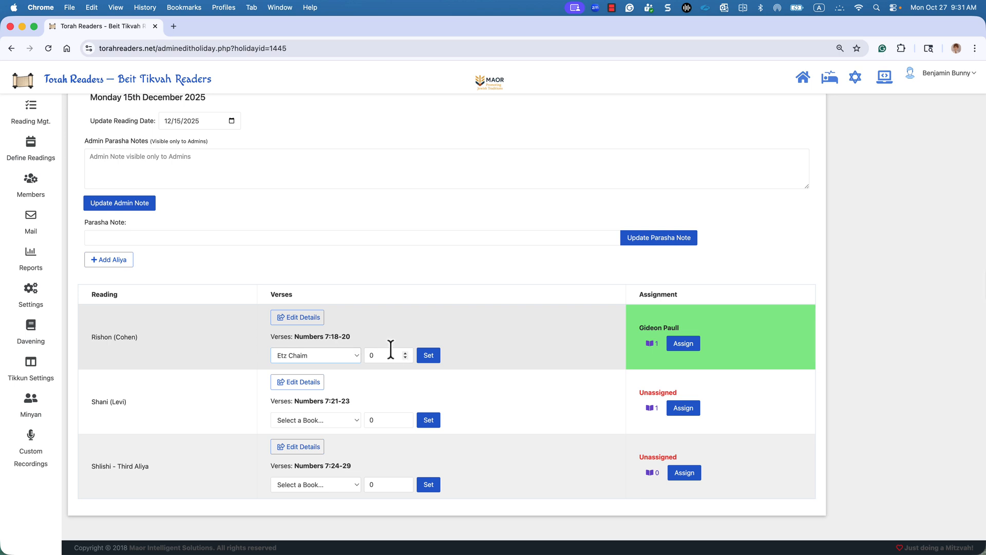
{"action": "left_click_drag", "start_coordinate": [387, 352], "coordinate": [358, 350]}
{"action": "left_click", "coordinate": [428, 355]}
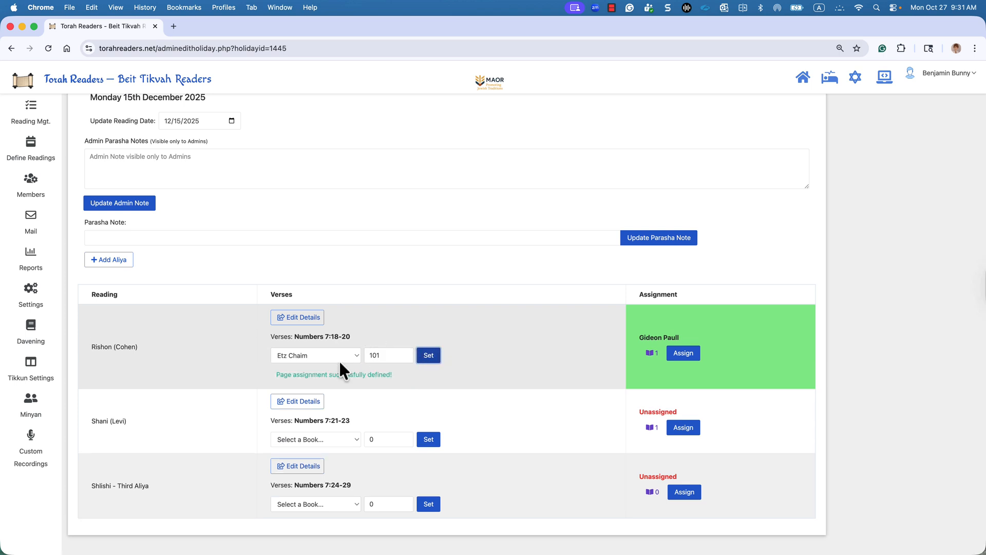
View the detail settings of the Shani (Levi) aliyah, then close them without editing
{"action": "left_click", "coordinate": [307, 402]}
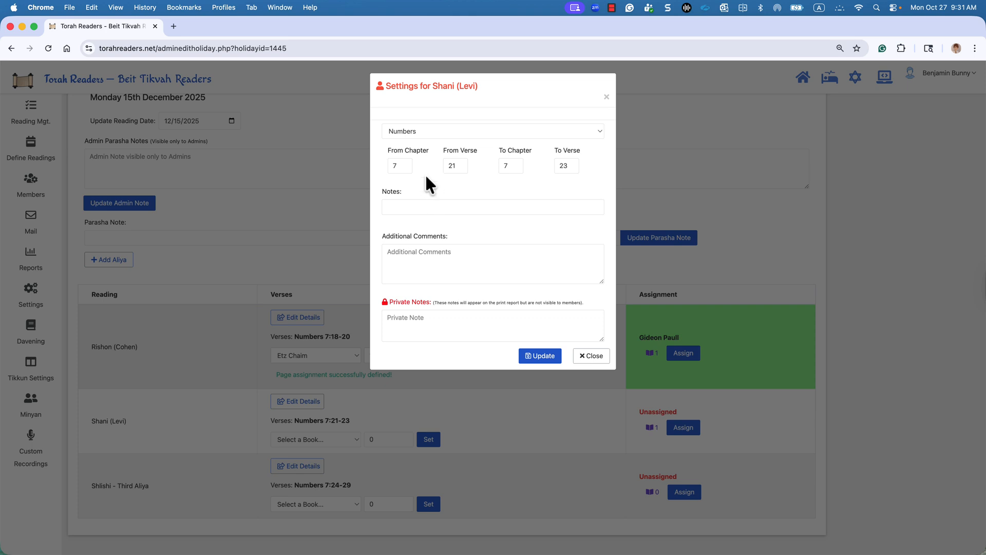
{"action": "left_click", "coordinate": [595, 358]}
Return to the Chanukah: Day 2 reading page and check the aliyot with their assignments and page reference
{"action": "scroll", "coordinate": [291, 242], "scroll_direction": "up", "scroll_amount": 3}
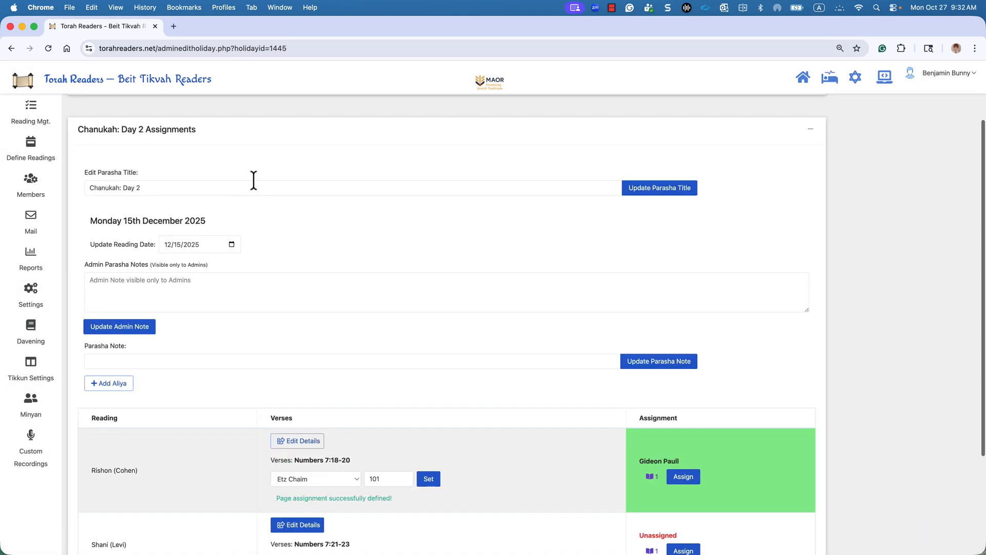
{"action": "scroll", "coordinate": [146, 134], "scroll_direction": "up", "scroll_amount": 2}
{"action": "left_click", "coordinate": [131, 166]}
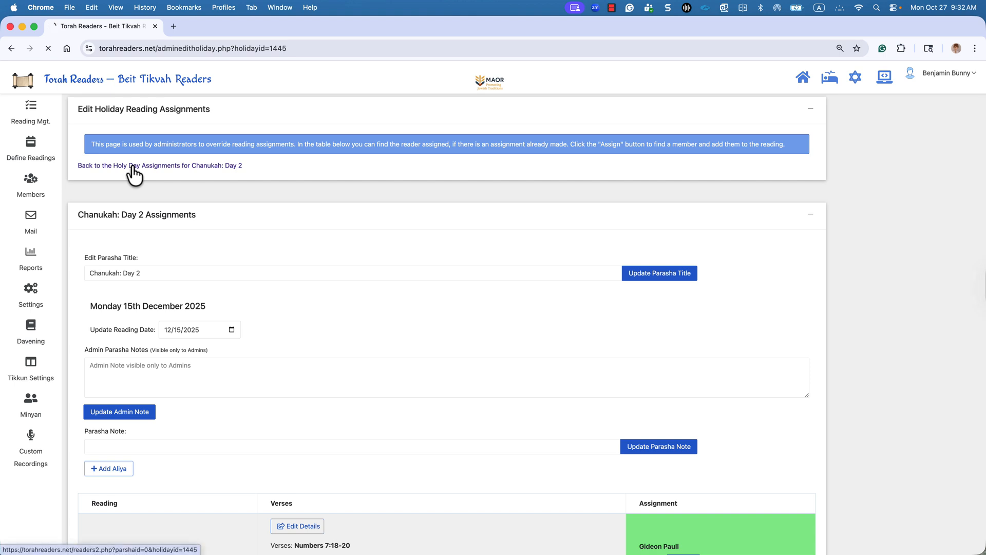
{"action": "scroll", "coordinate": [194, 236], "scroll_direction": "down", "scroll_amount": 2}
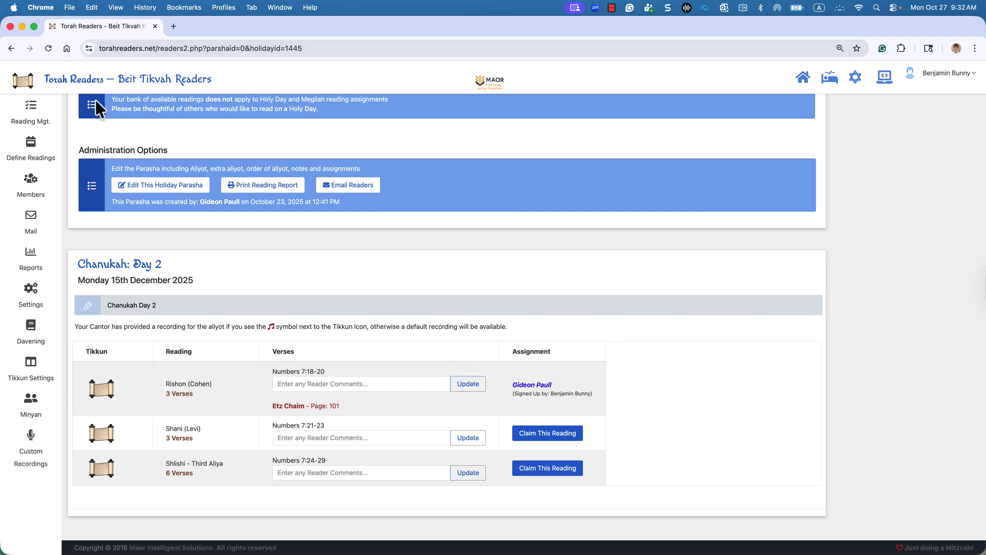
Open the Megilat Esther reading of 26th March 2026 from the active readings and start editing the Megilah
{"action": "left_click", "coordinate": [28, 118]}
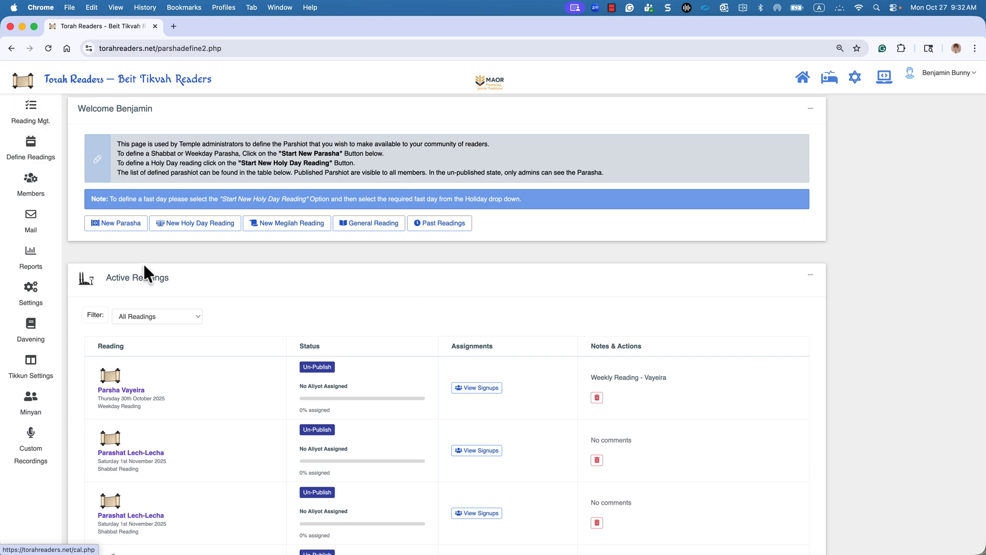
{"action": "scroll", "coordinate": [145, 271], "scroll_direction": "down", "scroll_amount": 15}
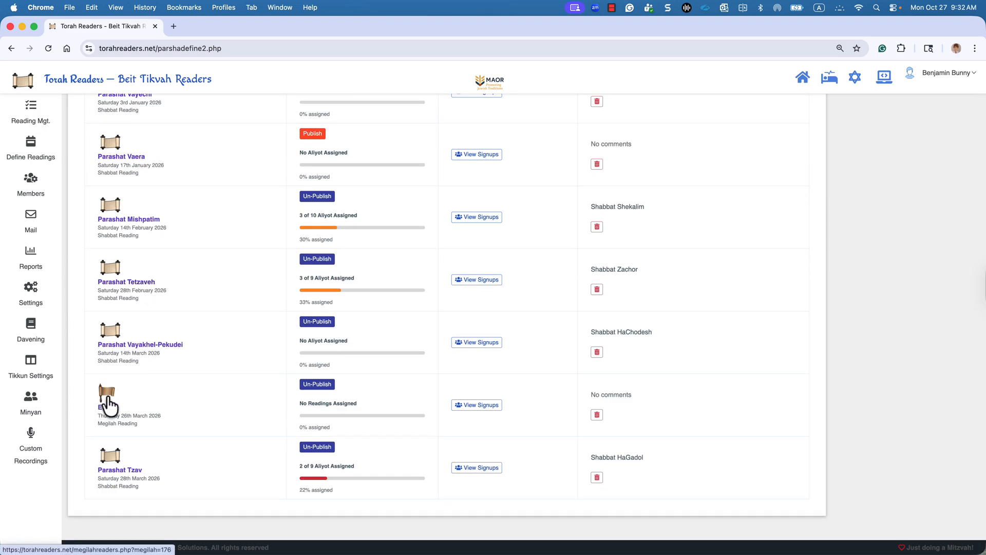
{"action": "left_click", "coordinate": [107, 394]}
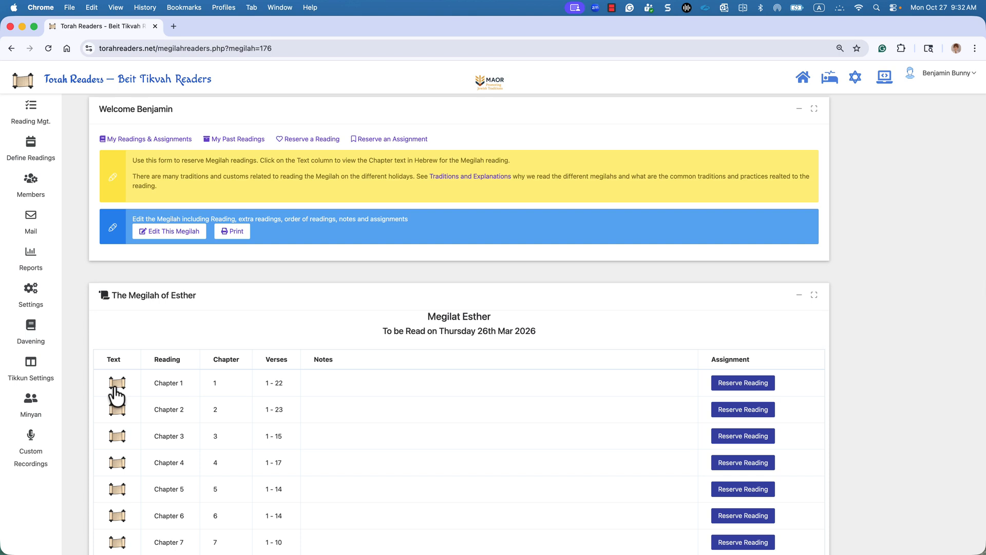
{"action": "scroll", "coordinate": [115, 395], "scroll_direction": "down", "scroll_amount": 5}
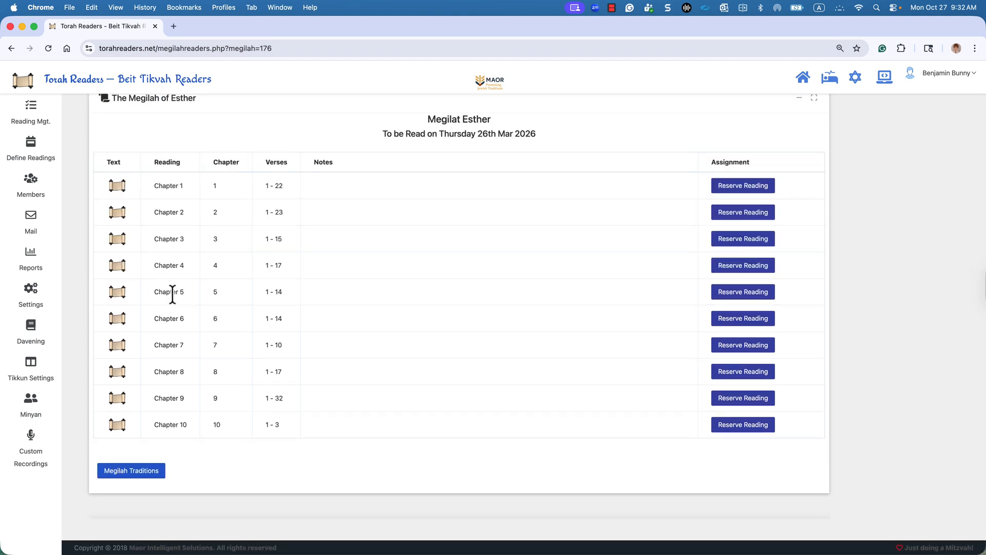
{"action": "scroll", "coordinate": [197, 252], "scroll_direction": "up", "scroll_amount": 5}
{"action": "left_click", "coordinate": [173, 238]}
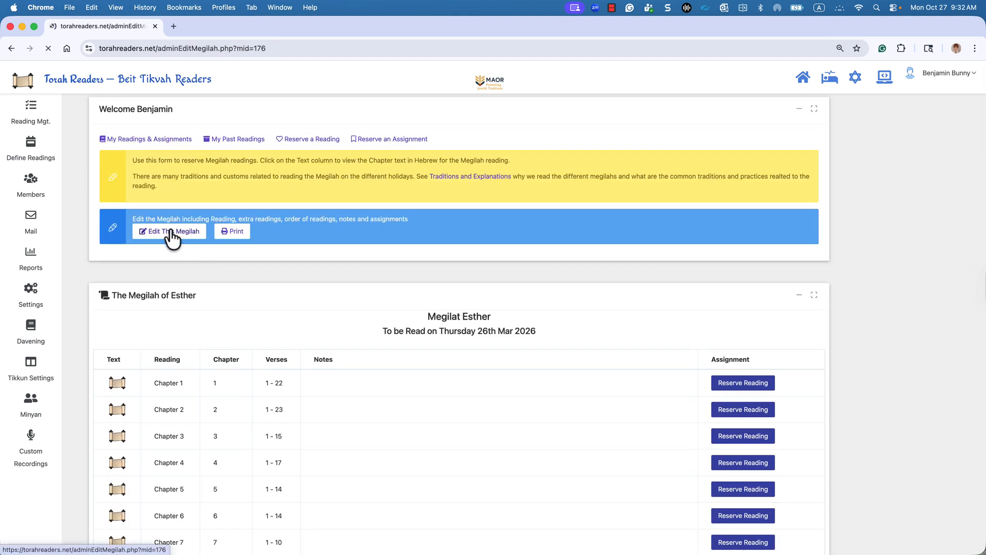
Assign a member as reader of Chapter 1 in Megilat Esther
{"action": "scroll", "coordinate": [171, 230], "scroll_direction": "down", "scroll_amount": 5}
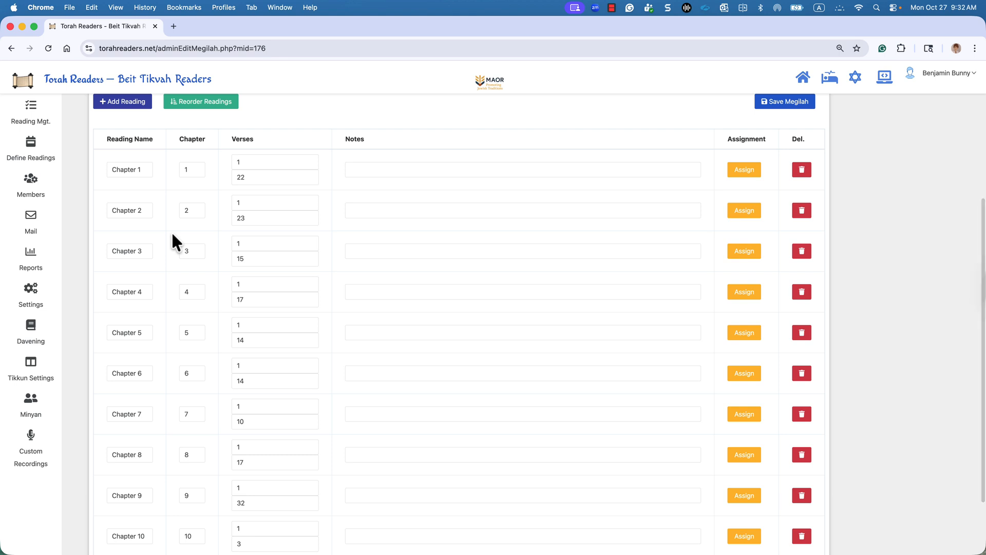
{"action": "scroll", "coordinate": [171, 233], "scroll_direction": "up", "scroll_amount": 1}
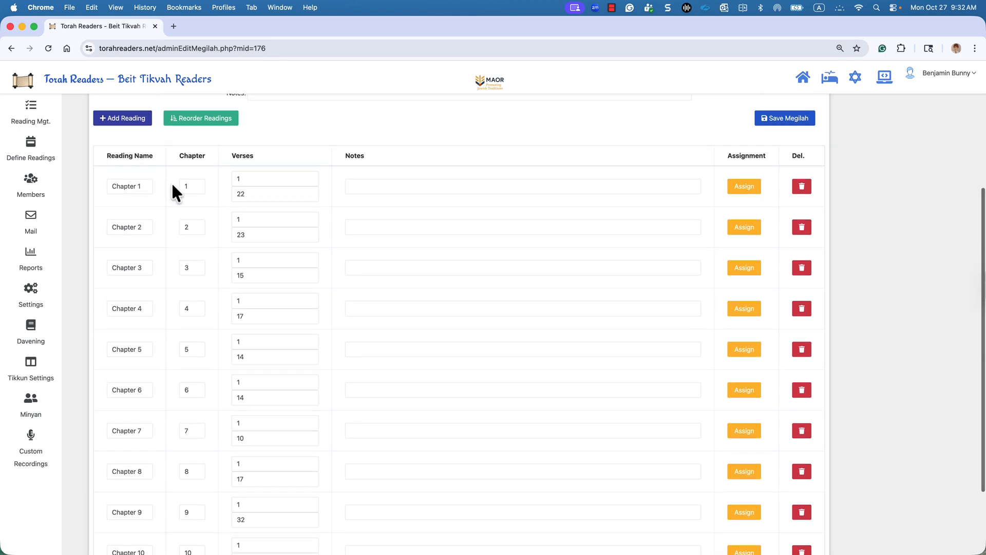
{"action": "left_click", "coordinate": [743, 189]}
{"action": "left_click", "coordinate": [177, 296]}
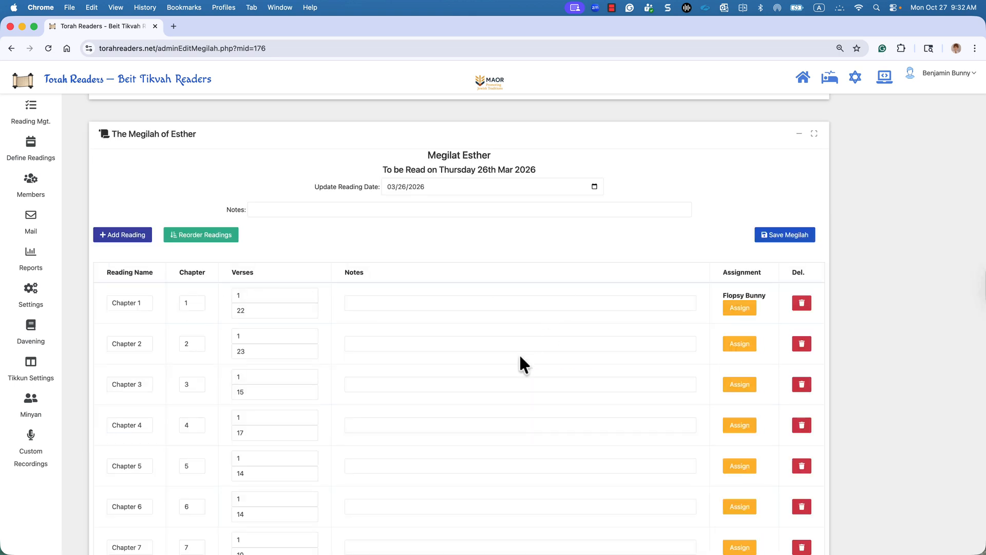
Save the edited Megilah of Esther and go back to its reading page
{"action": "scroll", "coordinate": [518, 353], "scroll_direction": "down", "scroll_amount": 3}
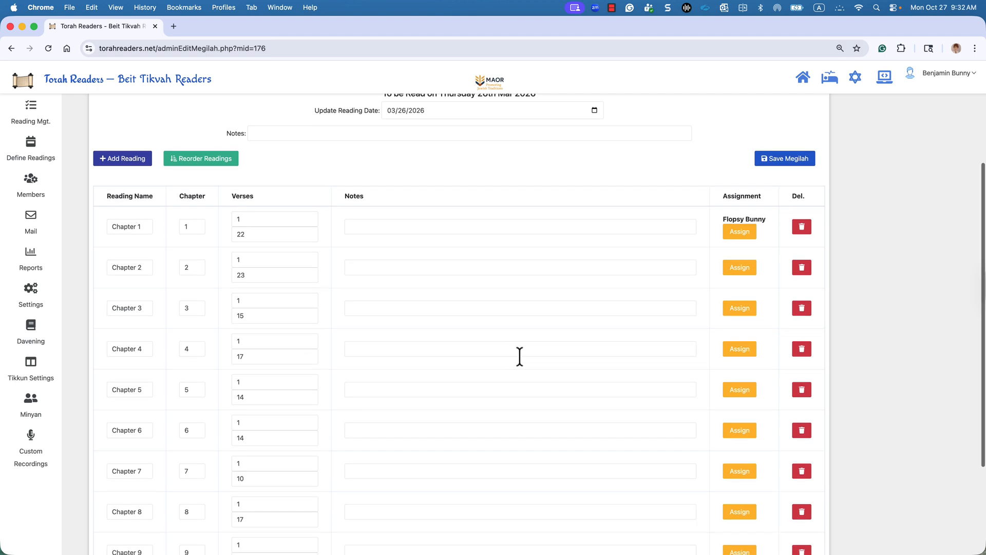
{"action": "scroll", "coordinate": [520, 356], "scroll_direction": "down", "scroll_amount": 3}
{"action": "scroll", "coordinate": [519, 356], "scroll_direction": "down", "scroll_amount": 3}
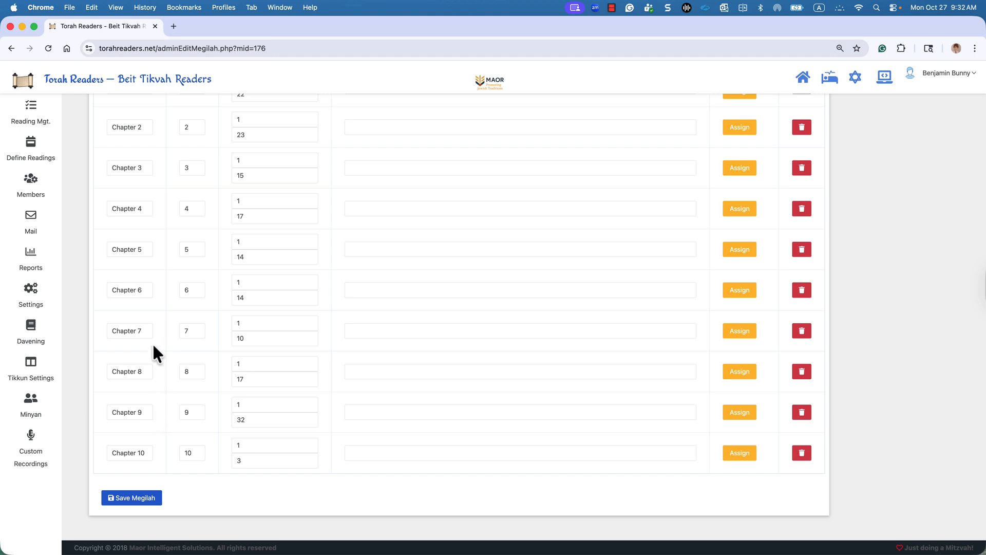
{"action": "left_click", "coordinate": [143, 502]}
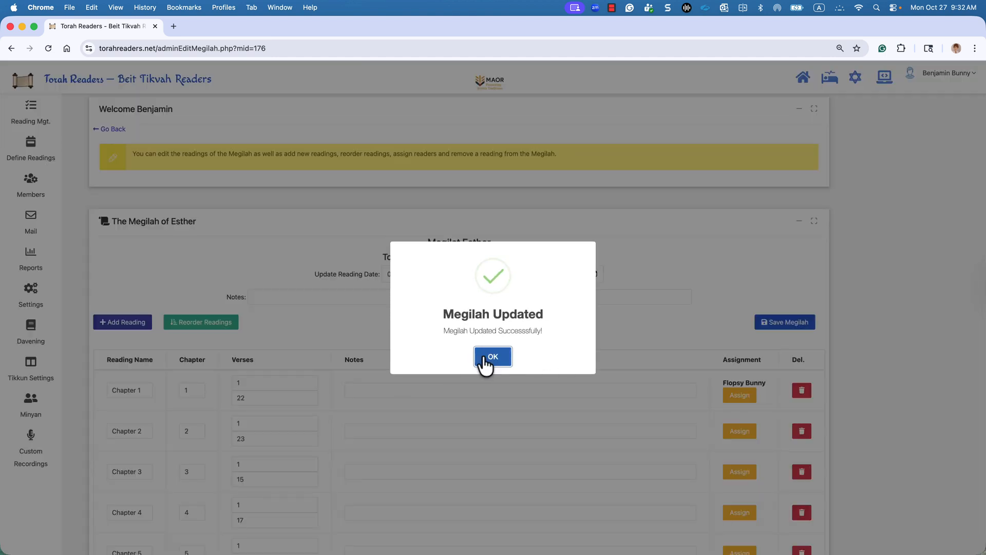
{"action": "left_click", "coordinate": [493, 355]}
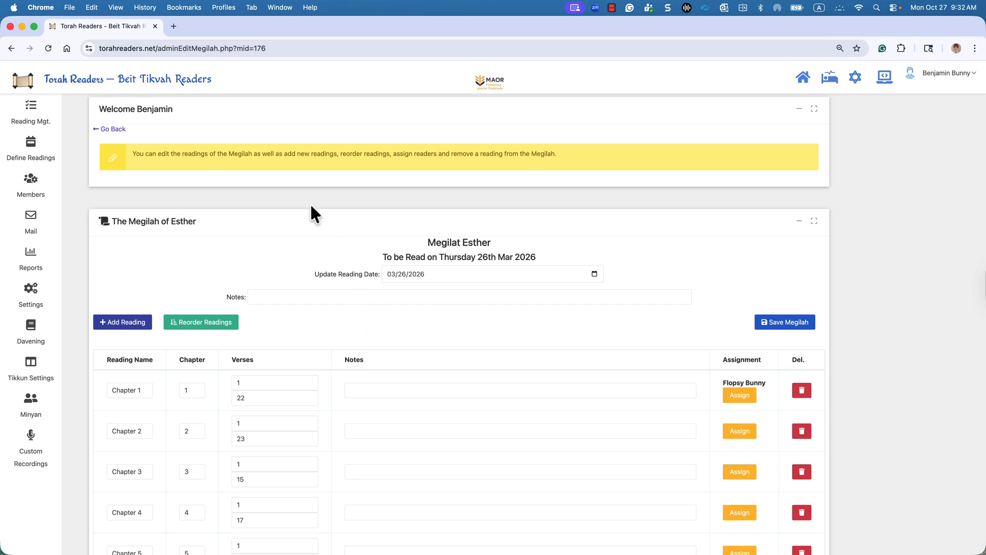
{"action": "left_click", "coordinate": [116, 129]}
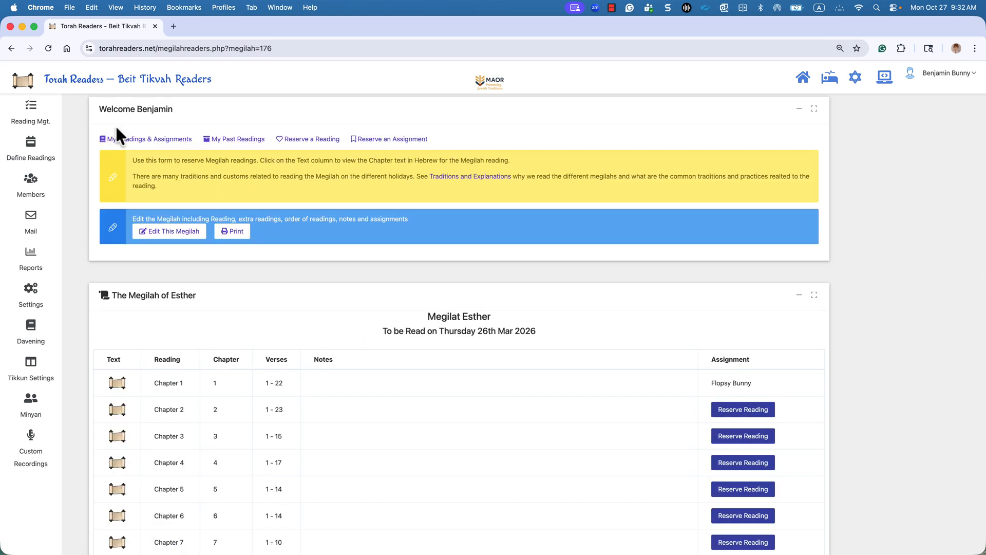
Open the Youth Service general reading of 1st November 2025 from the active readings and look over its aliyot
{"action": "left_click", "coordinate": [39, 116]}
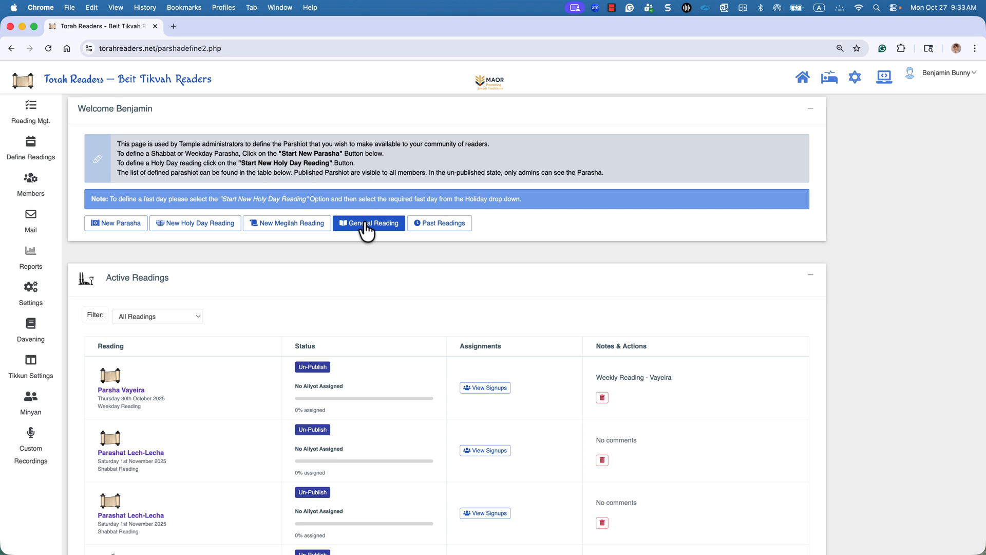
{"action": "scroll", "coordinate": [304, 349], "scroll_direction": "down", "scroll_amount": 3}
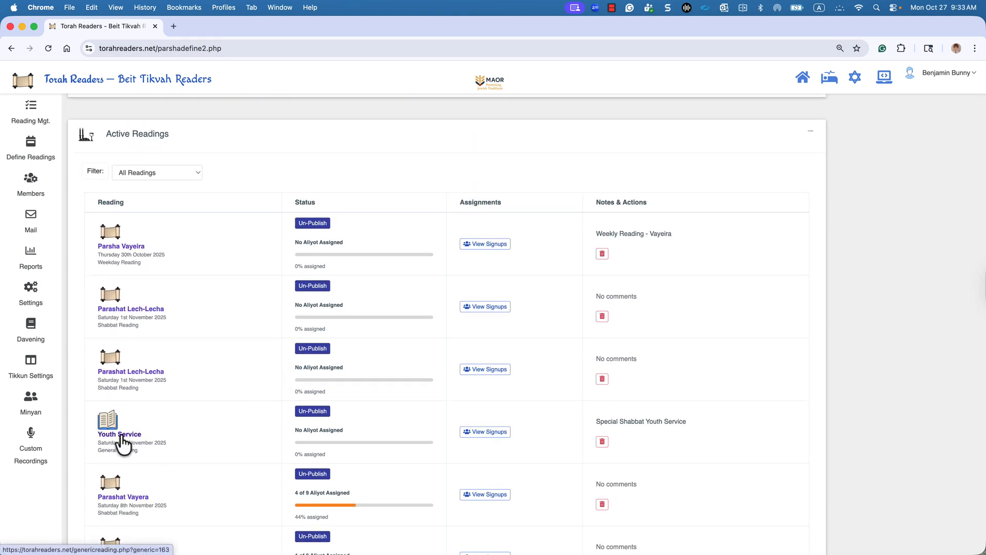
{"action": "left_click", "coordinate": [122, 435]}
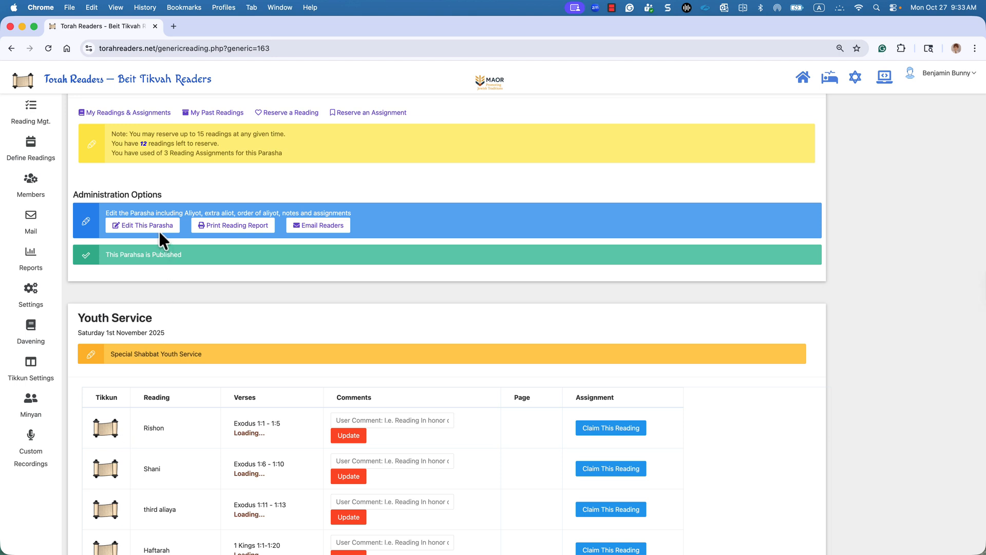
{"action": "scroll", "coordinate": [160, 251], "scroll_direction": "down", "scroll_amount": 2}
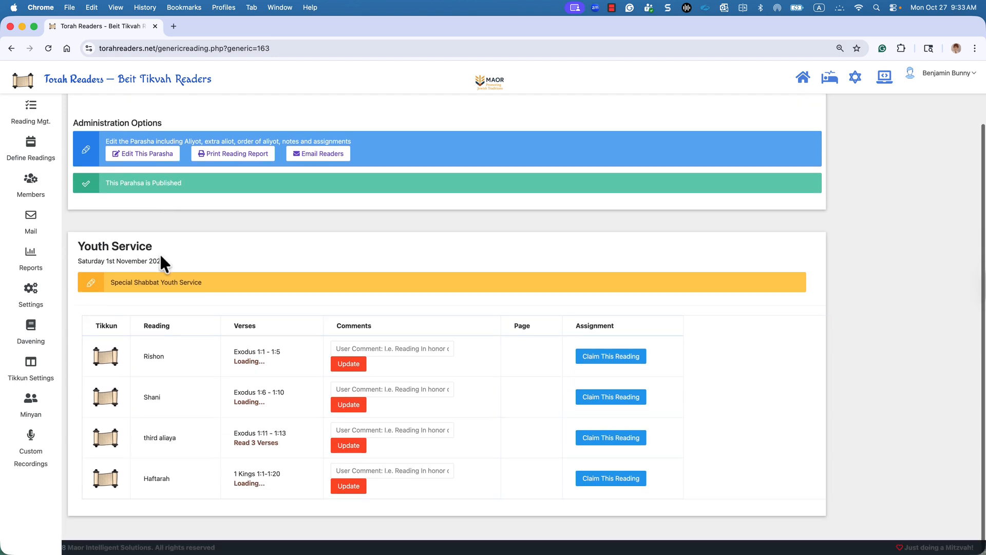
Open the Parashat Chayei Sara reading of 15th November 2025 from the active readings and preview its printable reading report
{"action": "scroll", "coordinate": [160, 251], "scroll_direction": "up", "scroll_amount": 2}
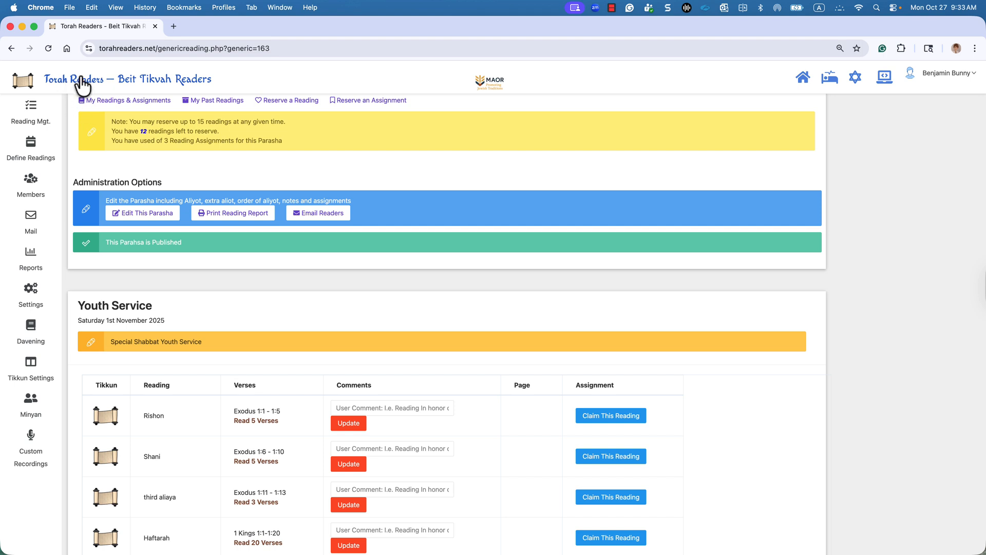
{"action": "left_click", "coordinate": [35, 135]}
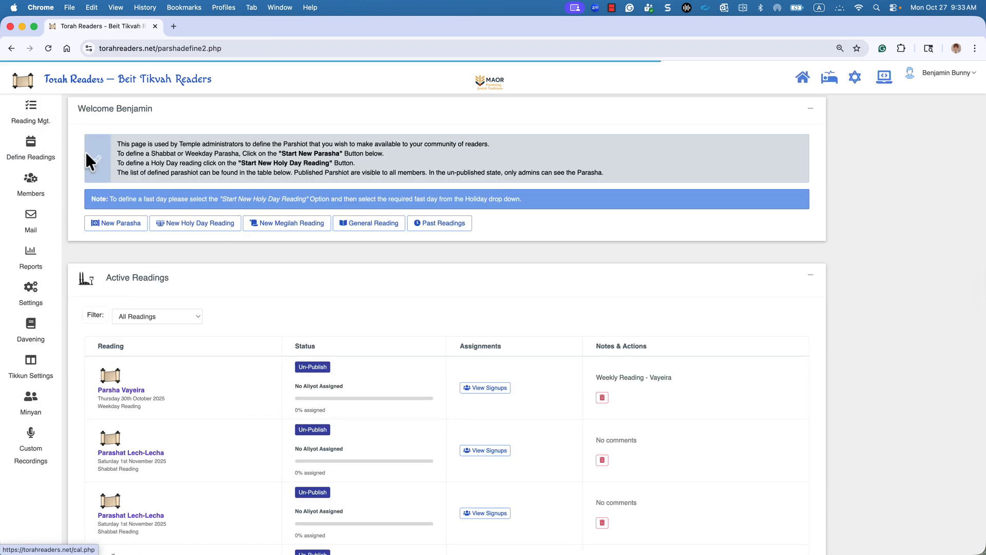
{"action": "scroll", "coordinate": [164, 385], "scroll_direction": "down", "scroll_amount": 6}
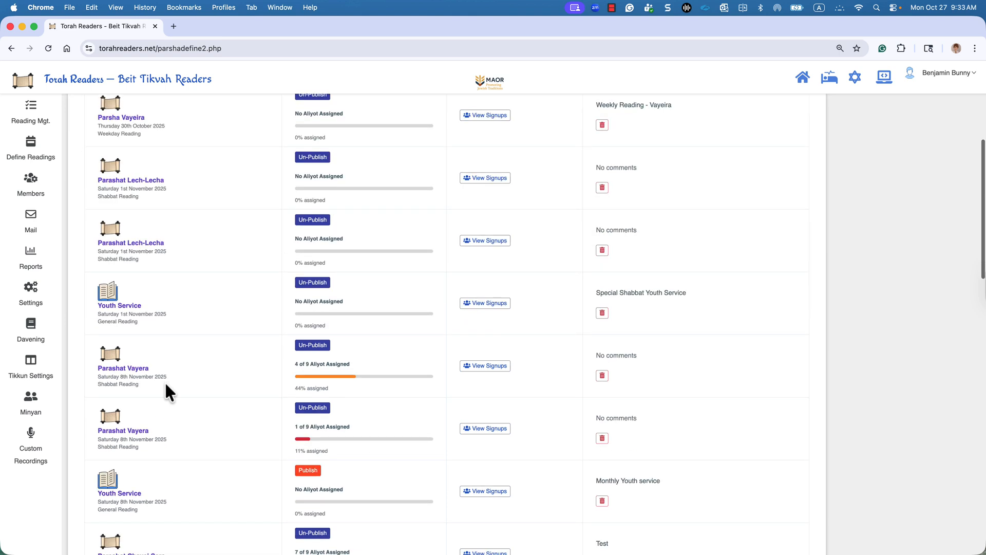
{"action": "scroll", "coordinate": [168, 382], "scroll_direction": "down", "scroll_amount": 3}
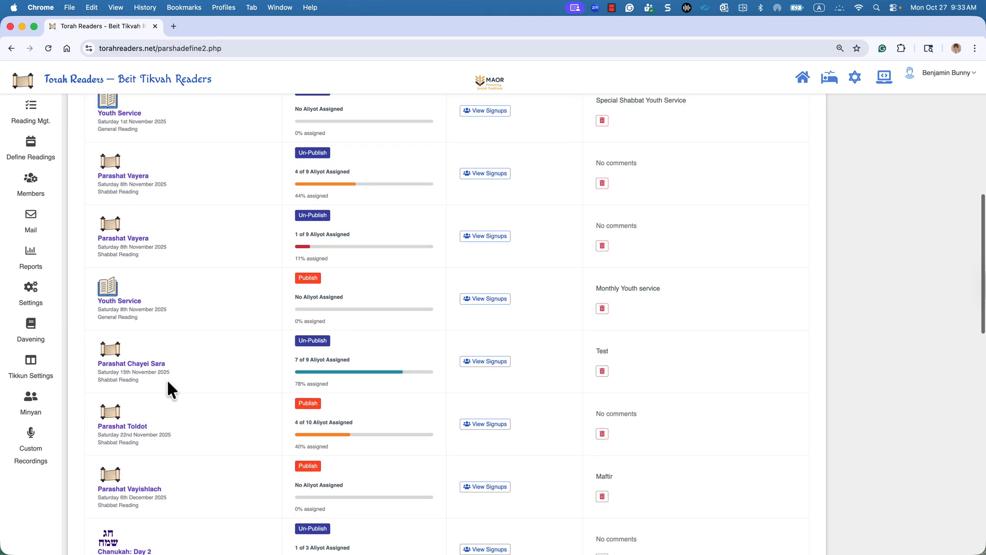
{"action": "left_click", "coordinate": [132, 369]}
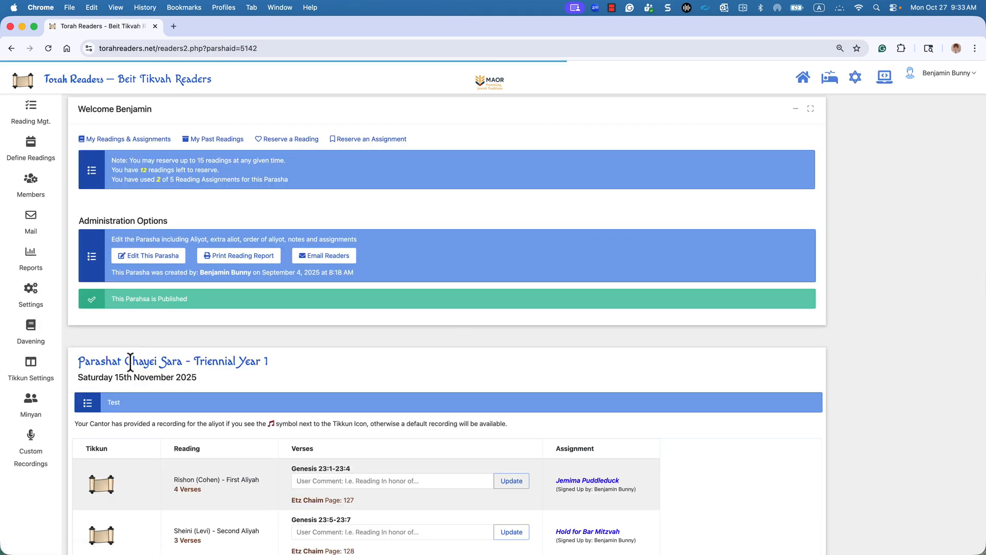
{"action": "left_click", "coordinate": [241, 255]}
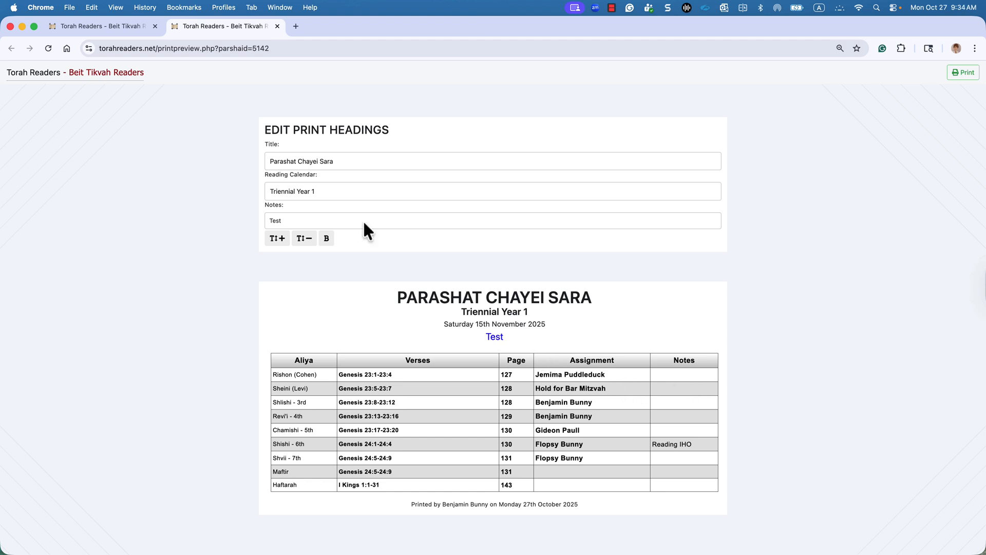
{"action": "left_click", "coordinate": [121, 24]}
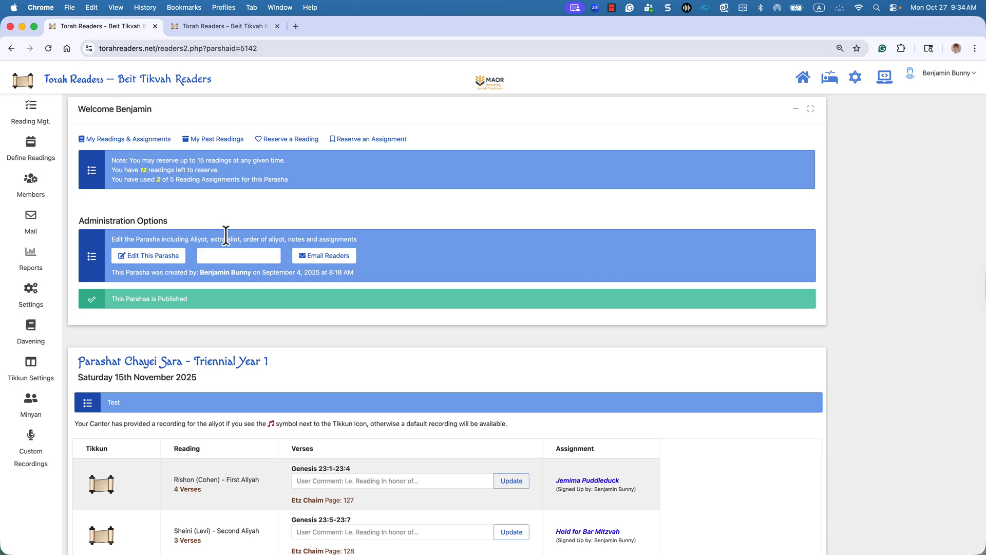
View the Tikkun text of the Rishon (Cohen) first aliyah of Parashat Chayei Sara and return to the aliyot list
{"action": "scroll", "coordinate": [226, 235], "scroll_direction": "down", "scroll_amount": 2}
{"action": "scroll", "coordinate": [226, 241], "scroll_direction": "down", "scroll_amount": 2}
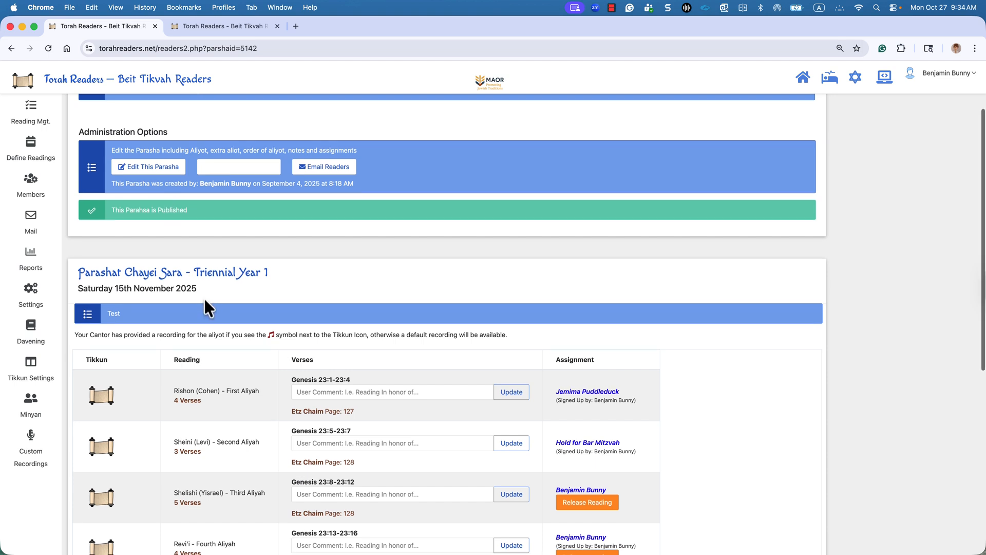
{"action": "scroll", "coordinate": [205, 298], "scroll_direction": "down", "scroll_amount": 3}
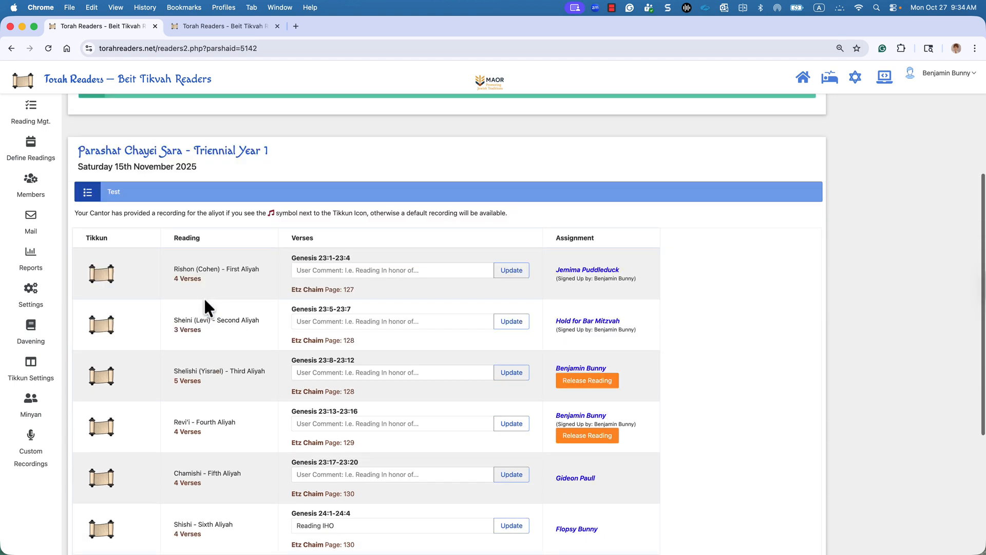
{"action": "left_click", "coordinate": [100, 274]}
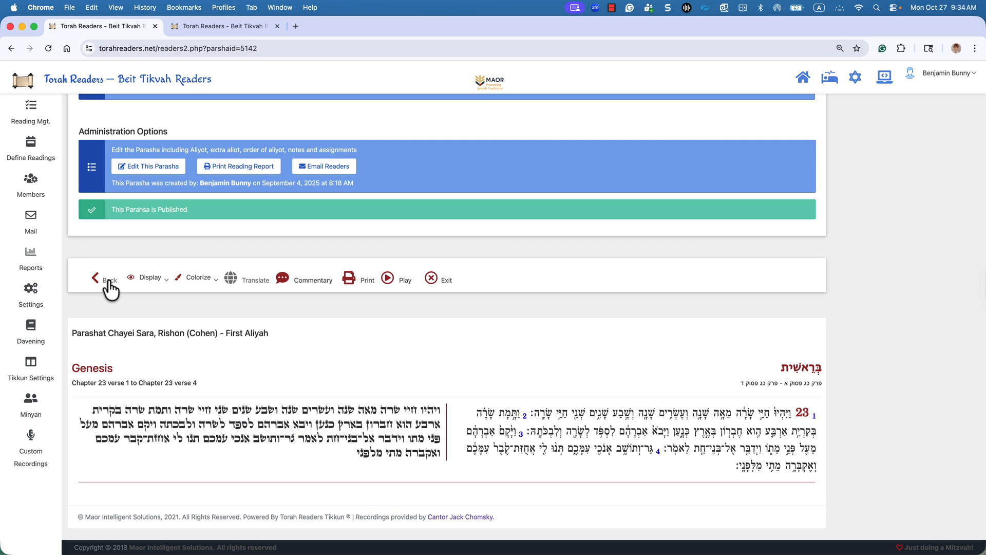
{"action": "left_click", "coordinate": [109, 281]}
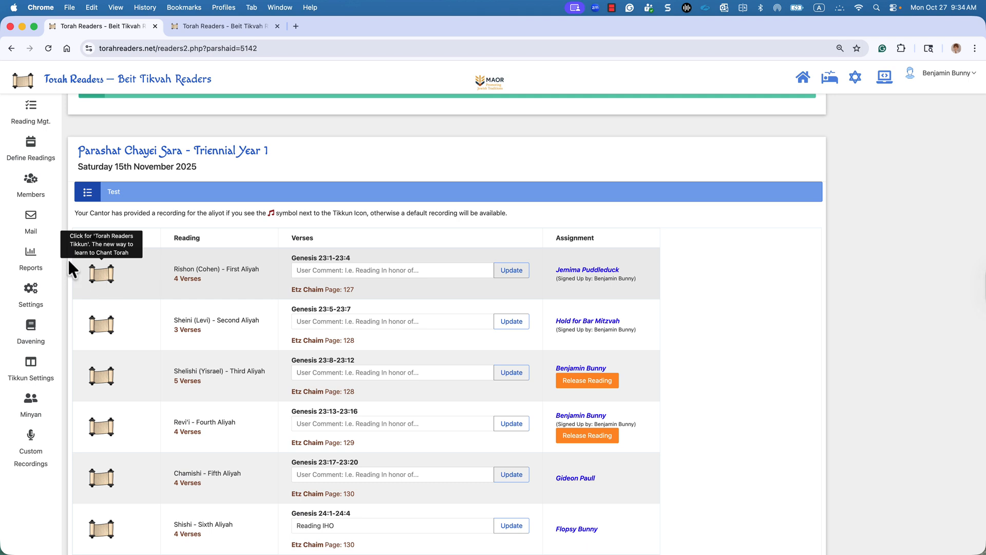